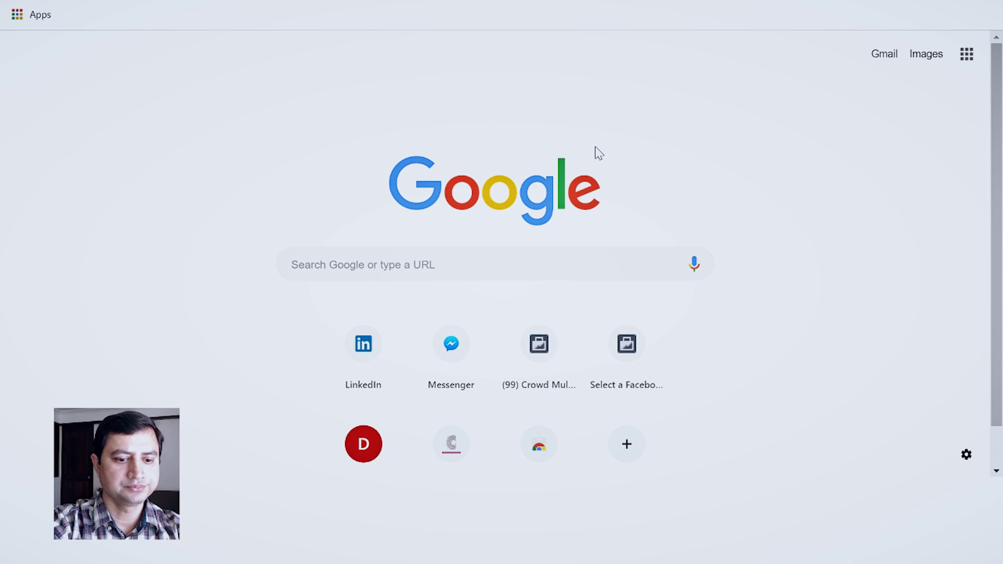
- Search for linkedhelper and follow the site's Download page to the Chrome Web Store listing
type("linkedhelper")
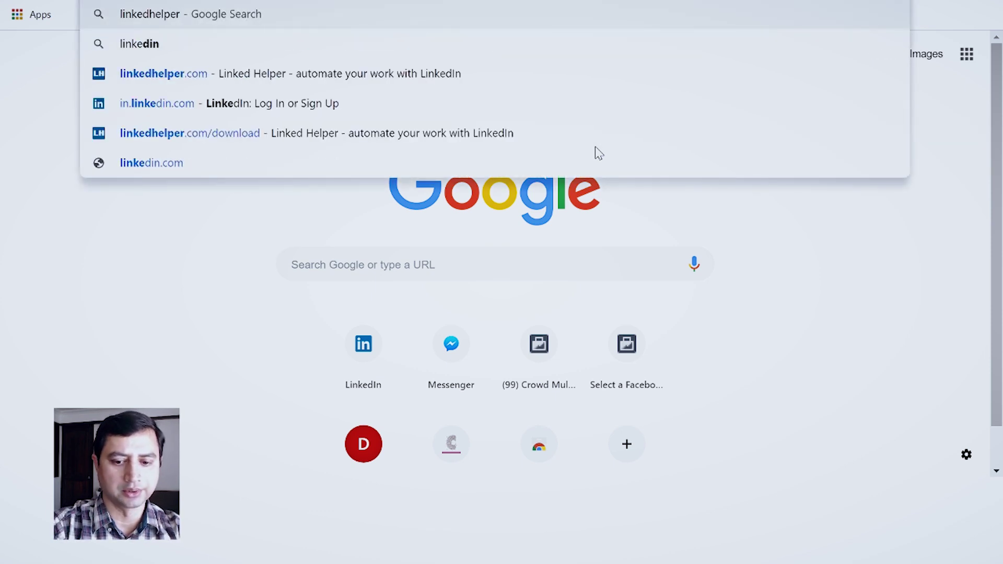
key("Return")
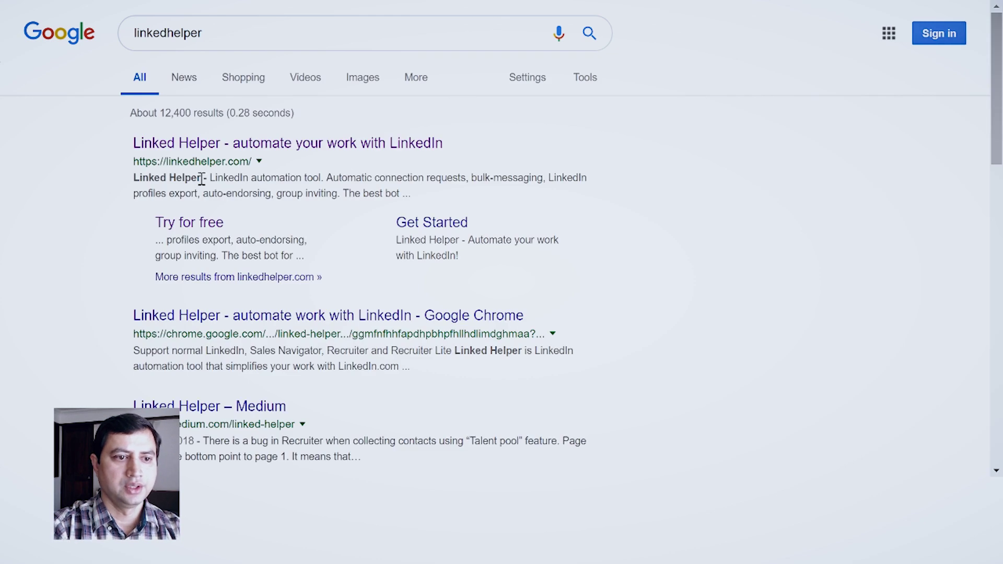
left_click(237, 146)
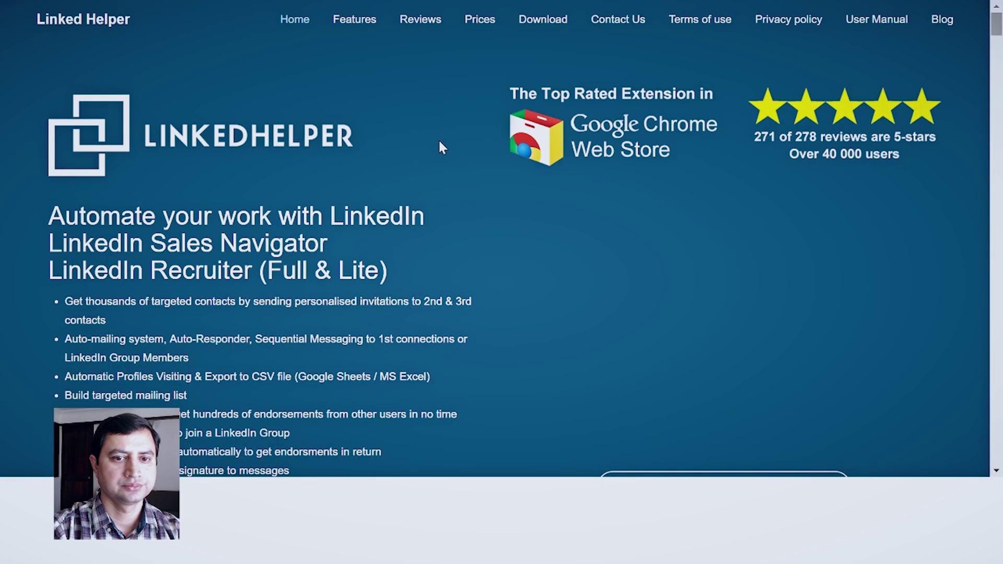
scroll(801, 88, "down", 6)
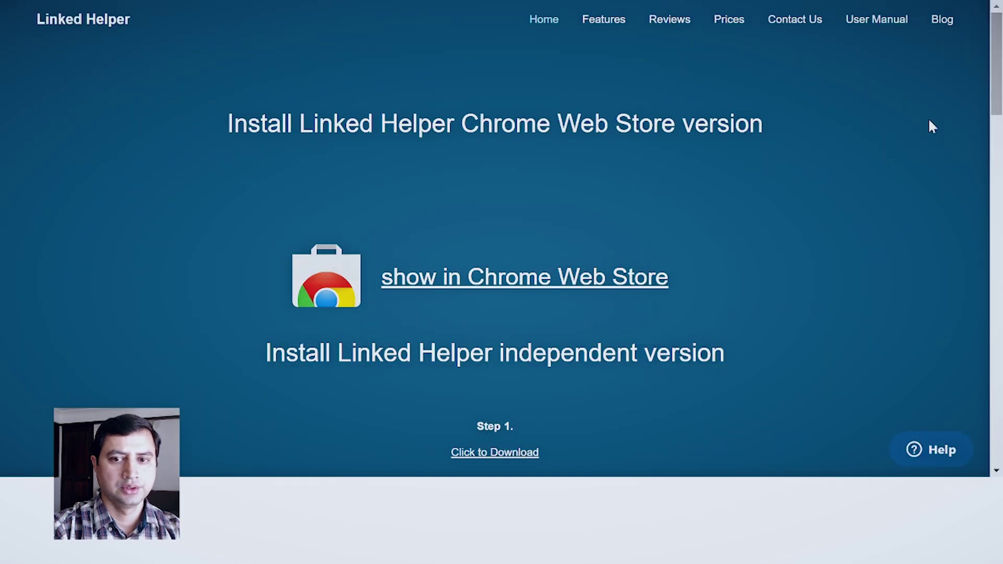
scroll(1000, 91, "down", 2)
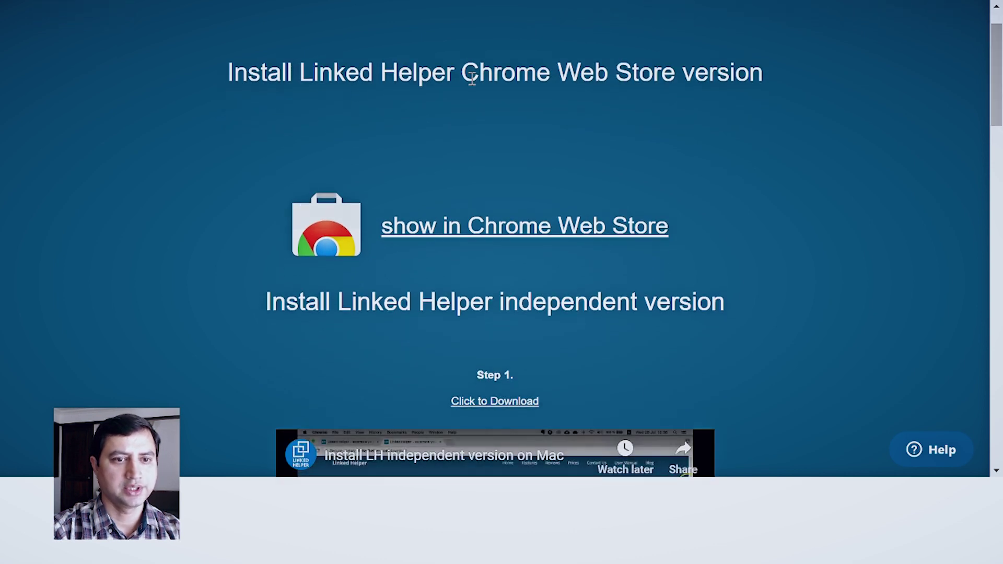
left_click(552, 239)
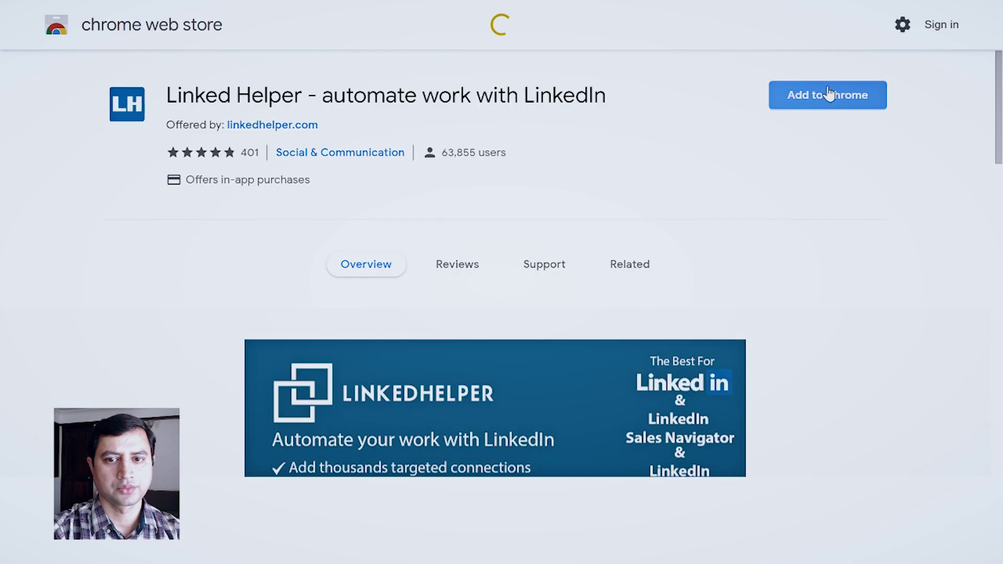
- Add the Linked Helper extension to Chrome from its Web Store listing
left_click(829, 94)
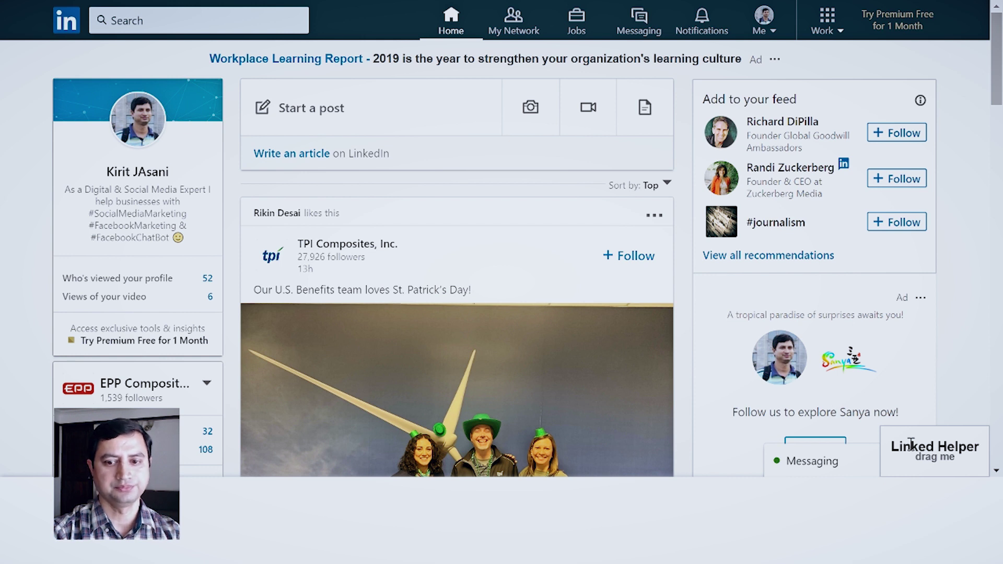
- Create a new invites list named 'Real Estate' from the expanded Linked Helper panel
left_click(911, 444)
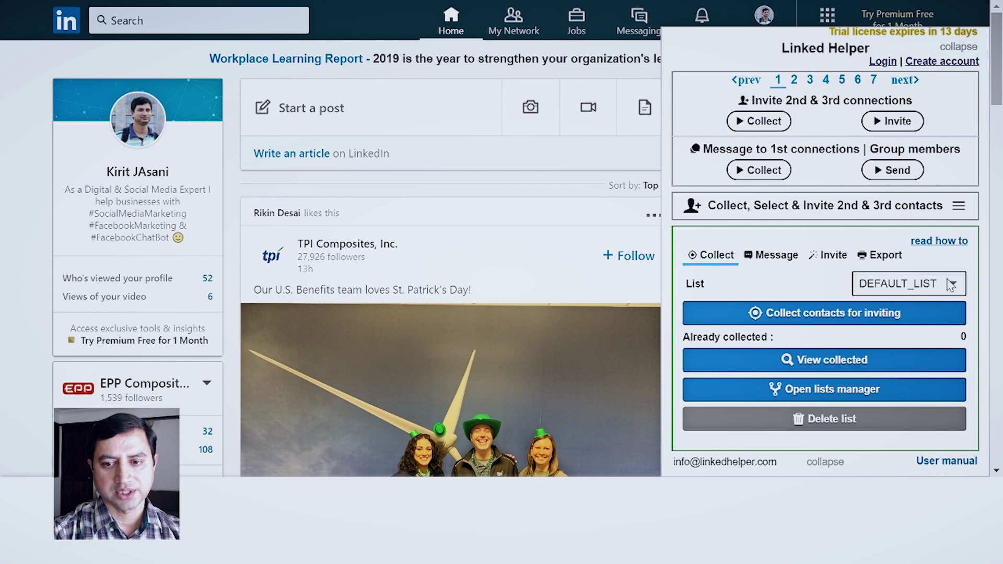
left_click(912, 308)
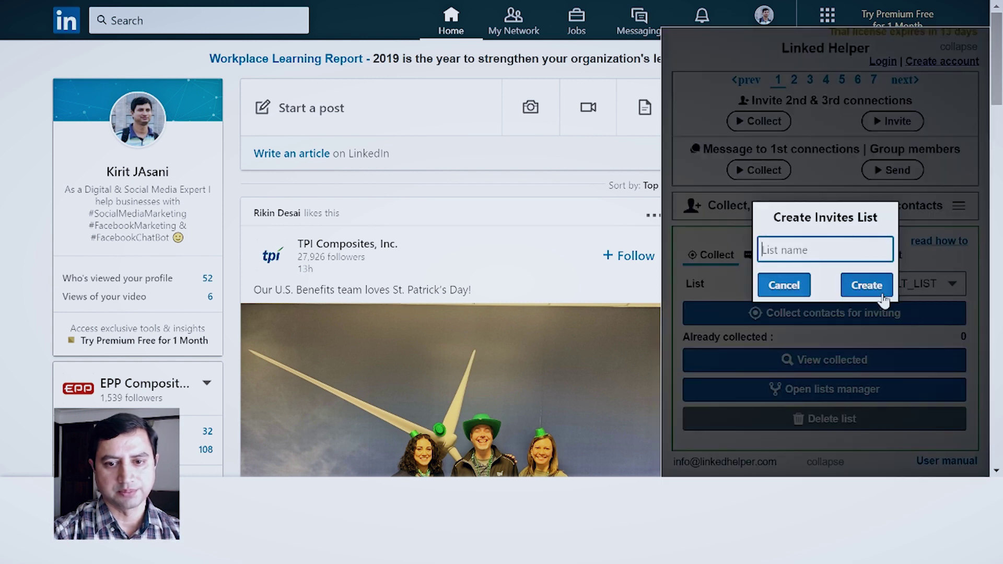
type("Real")
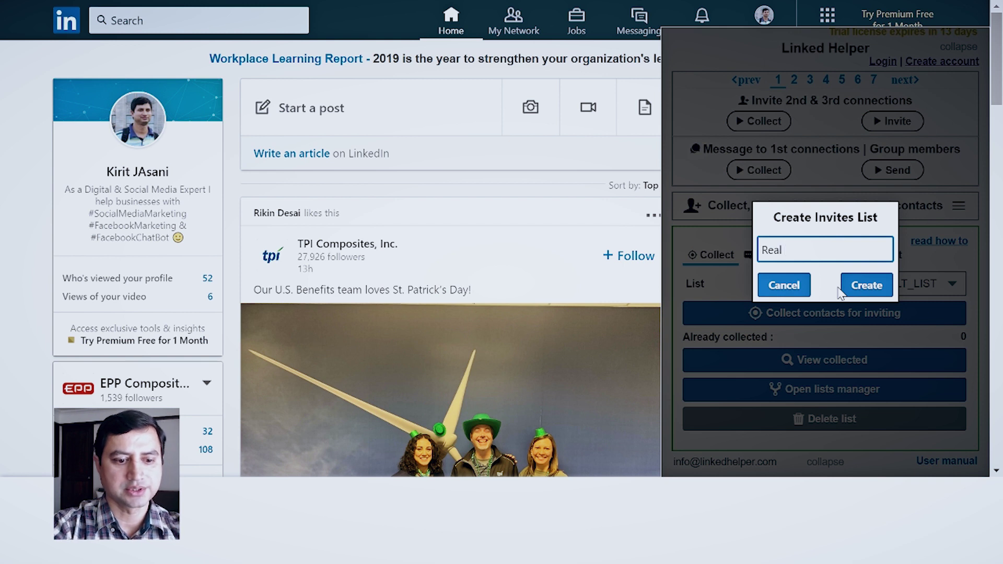
type(" Estate")
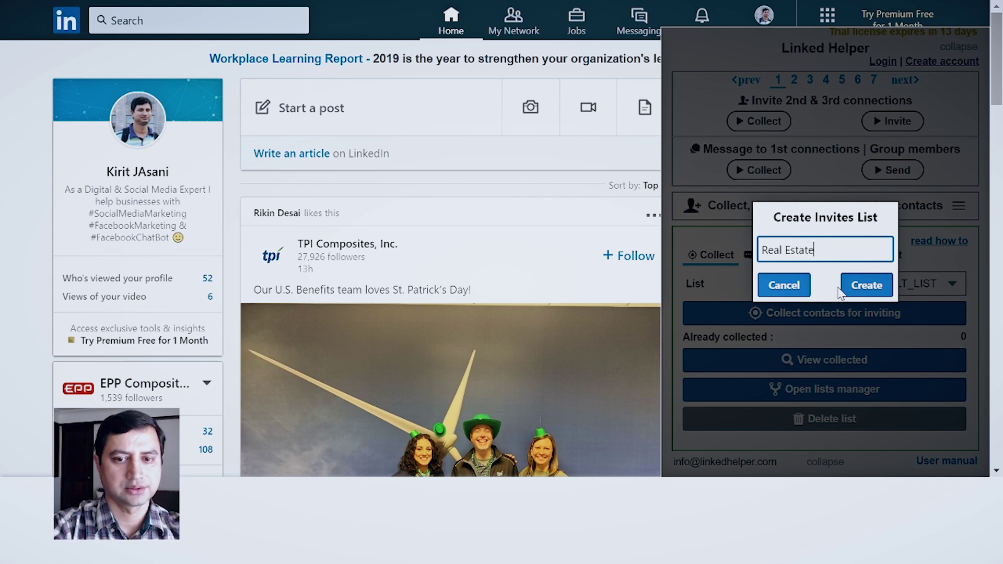
left_click(852, 291)
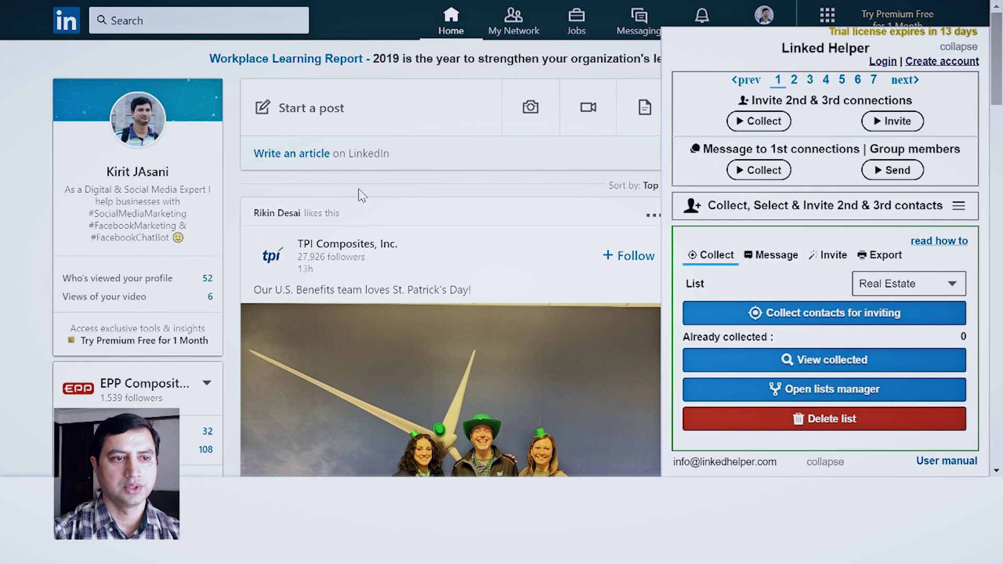
- Run a LinkedIn people search and tick 2nd-degree connections in All Filters
left_click(957, 48)
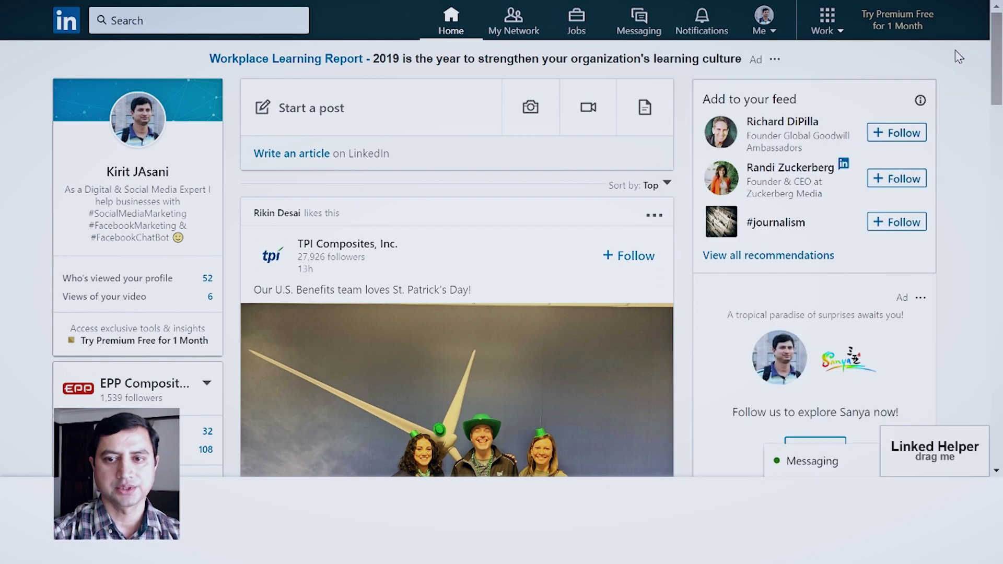
left_click(275, 23)
left_click(291, 19)
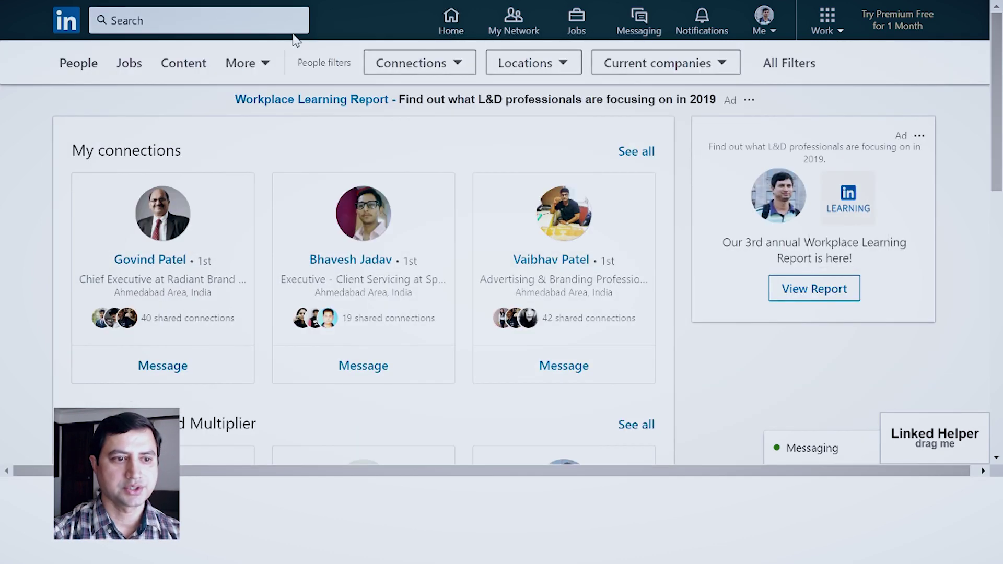
left_click(781, 69)
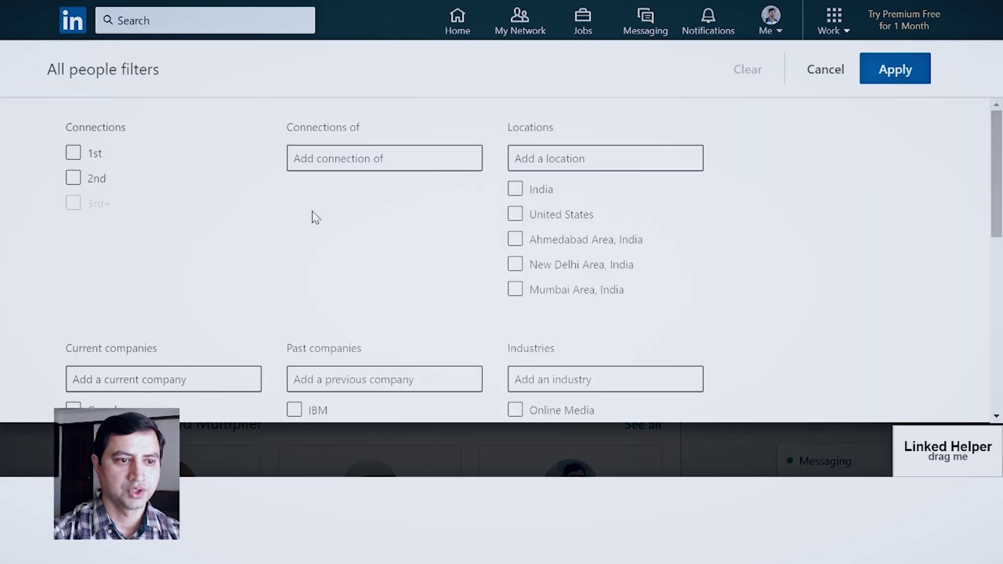
left_click(73, 180)
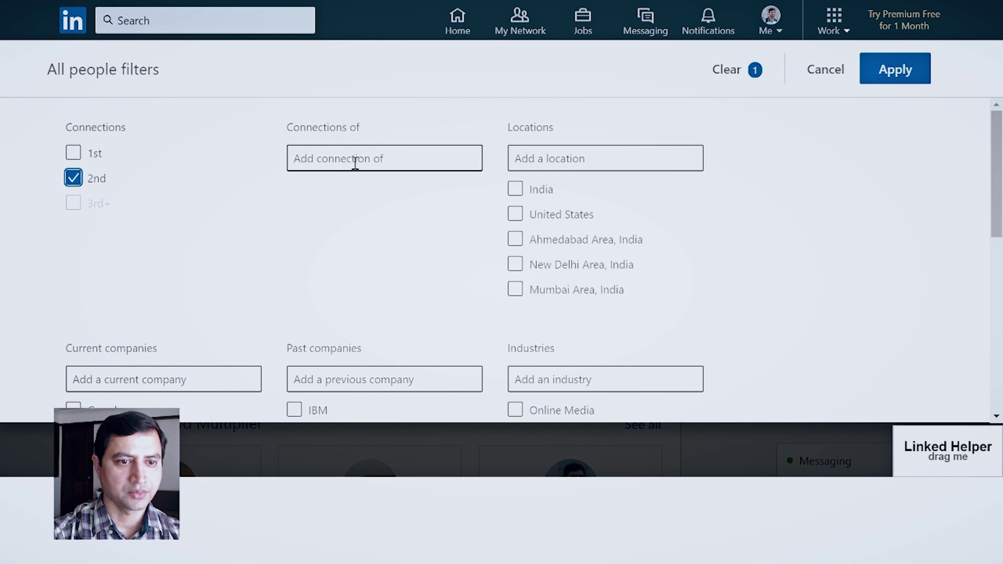
- Add India as location and Real Estate and Commercial Real Estate as industries
left_click(548, 159)
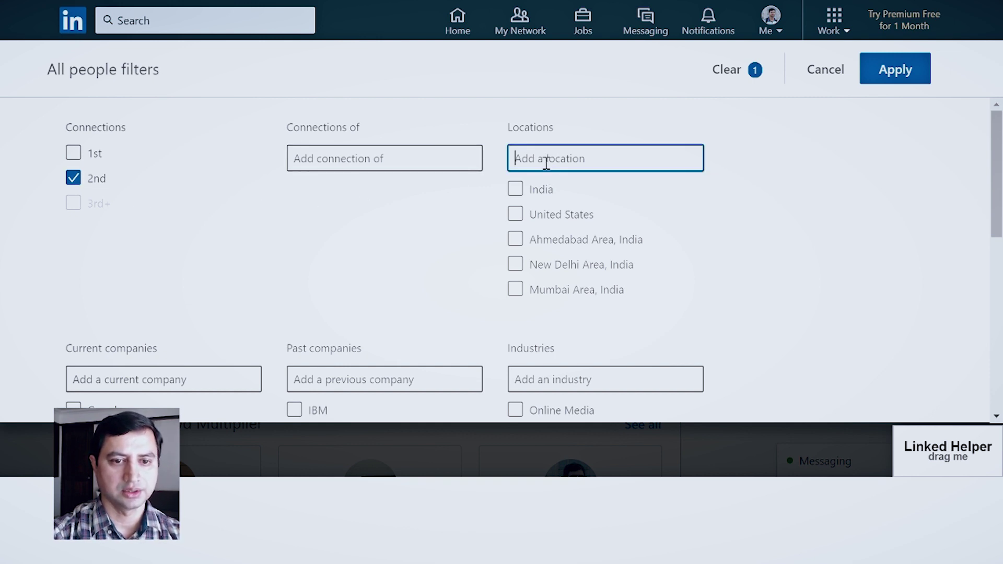
left_click(515, 189)
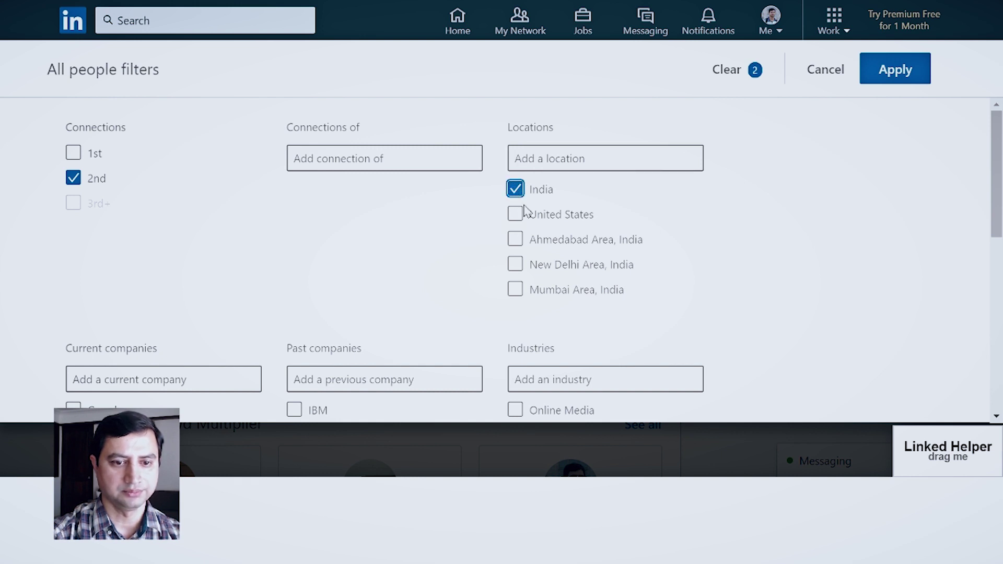
scroll(996, 204, "down", 1)
left_click_drag(1001, 203, 1001, 261)
left_click(605, 212)
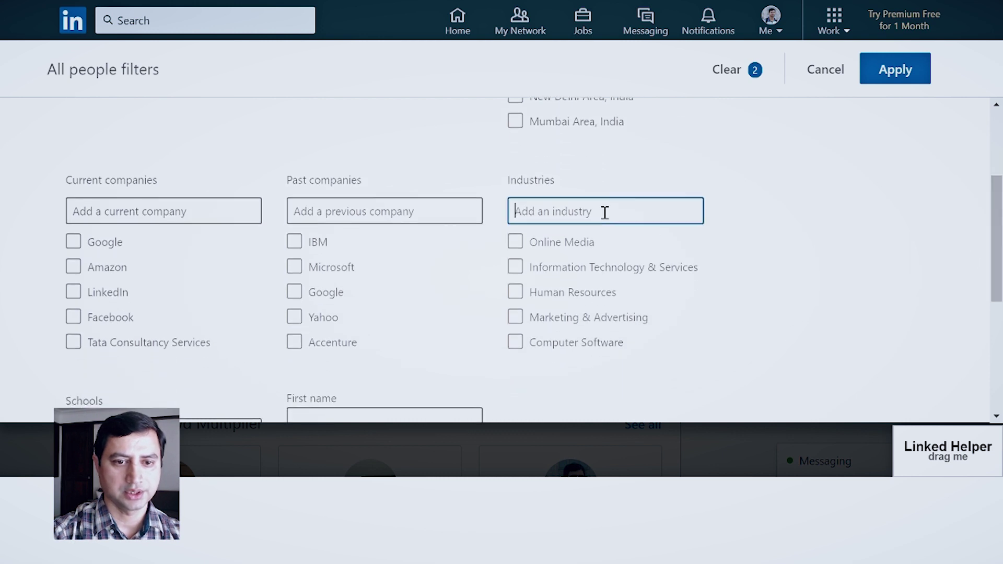
type("rea")
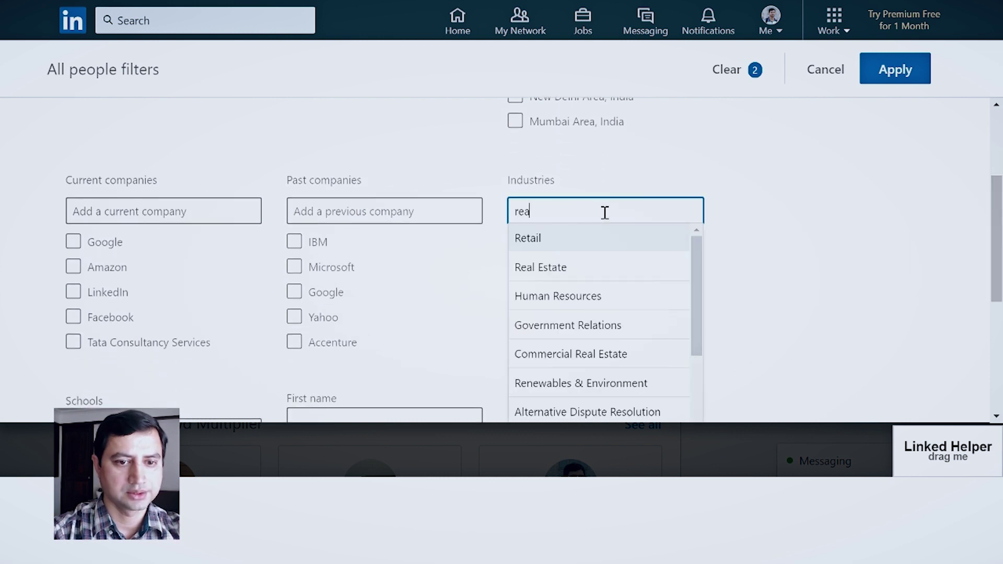
left_click(544, 241)
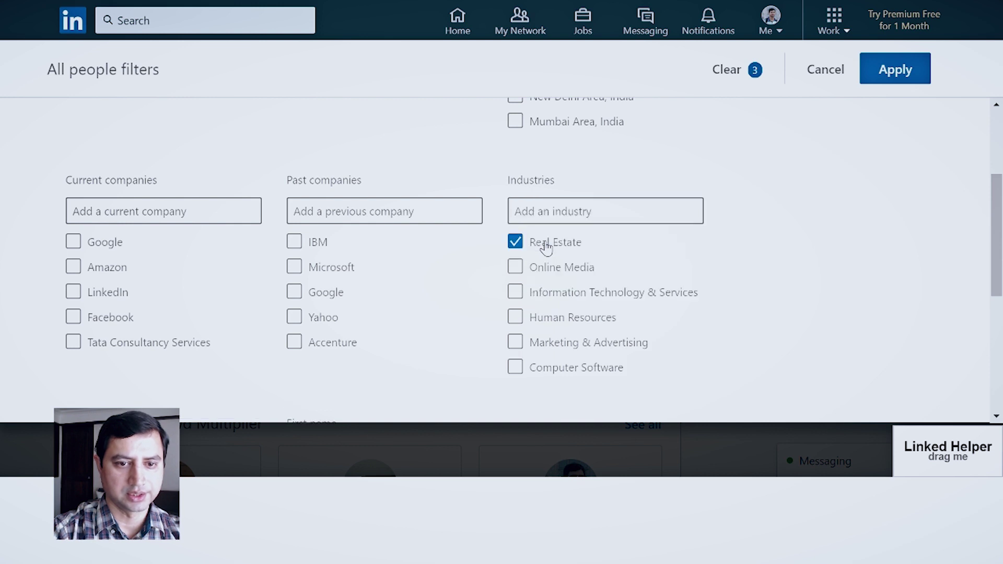
left_click(592, 210)
type("rea")
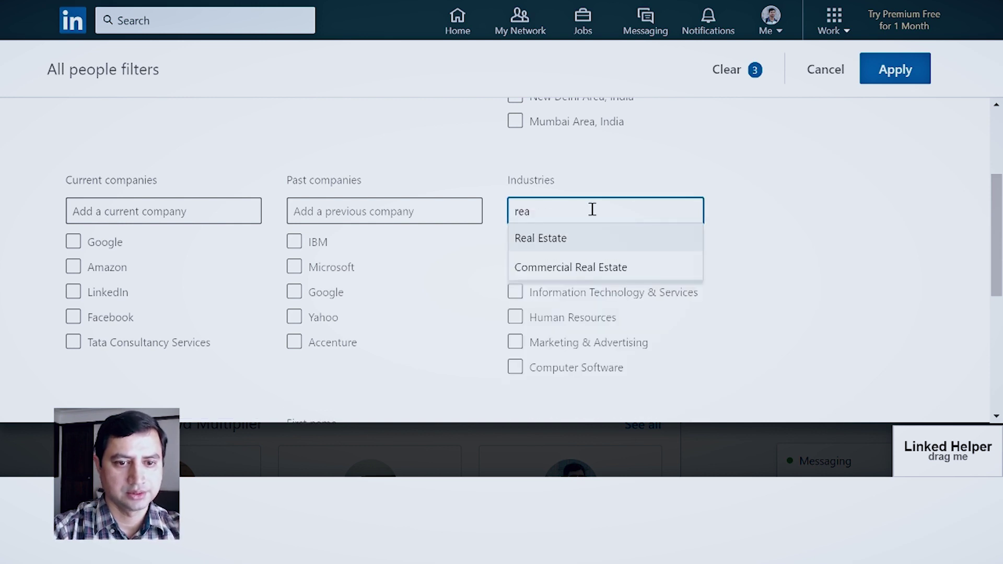
left_click(582, 266)
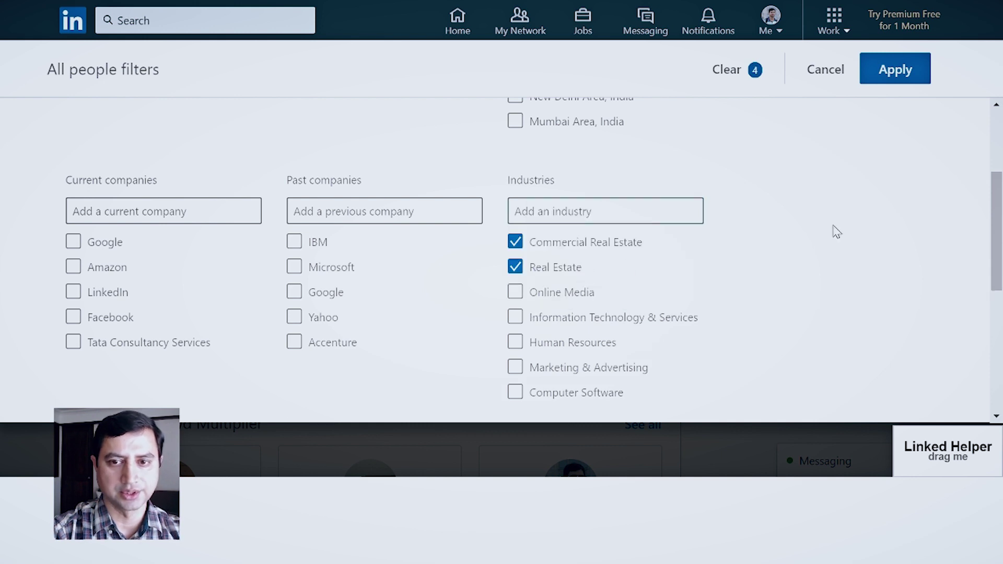
- Apply the people filters and open Linked Helper's message template editor
left_click(901, 78)
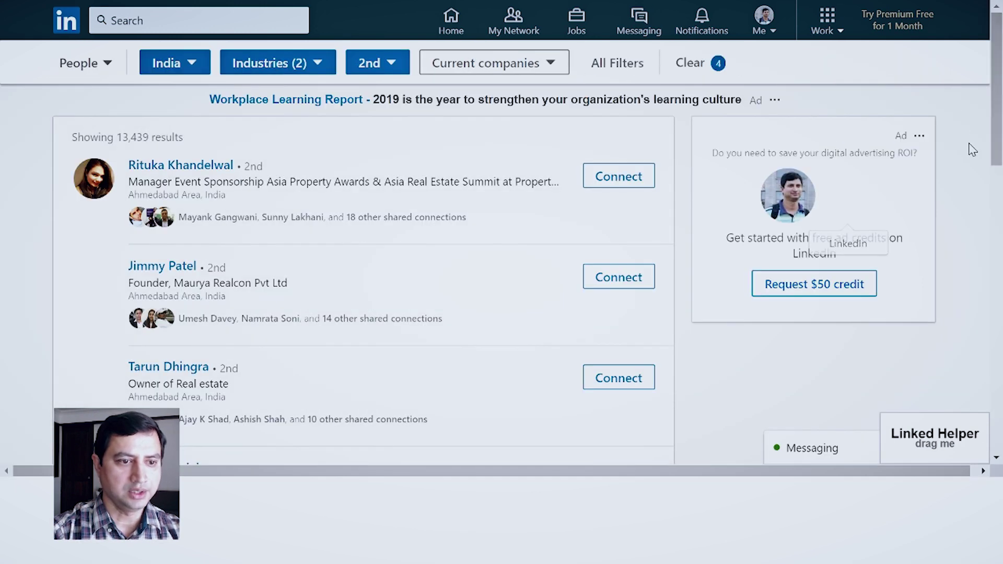
scroll(1001, 110, "down", 3)
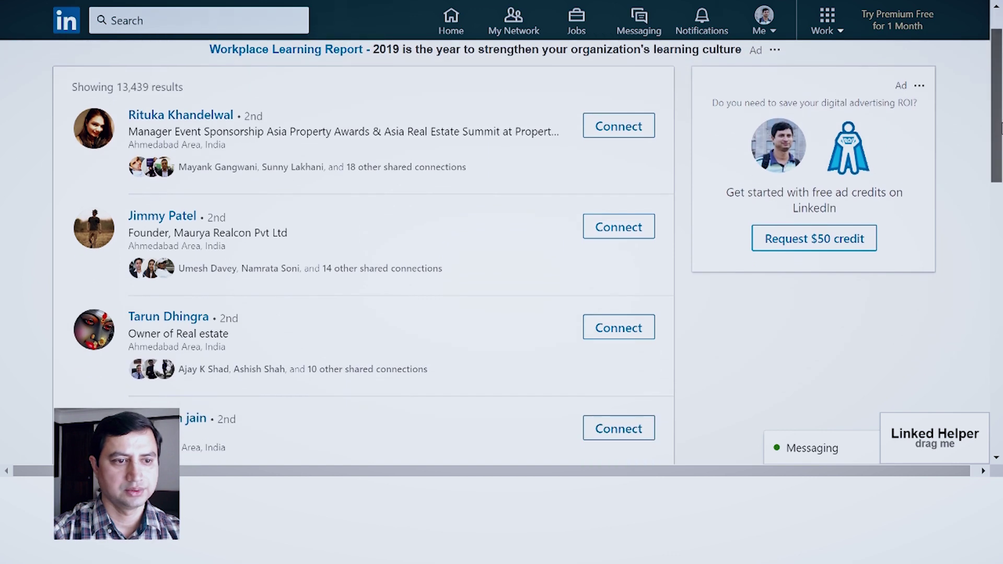
scroll(1001, 102, "up", 3)
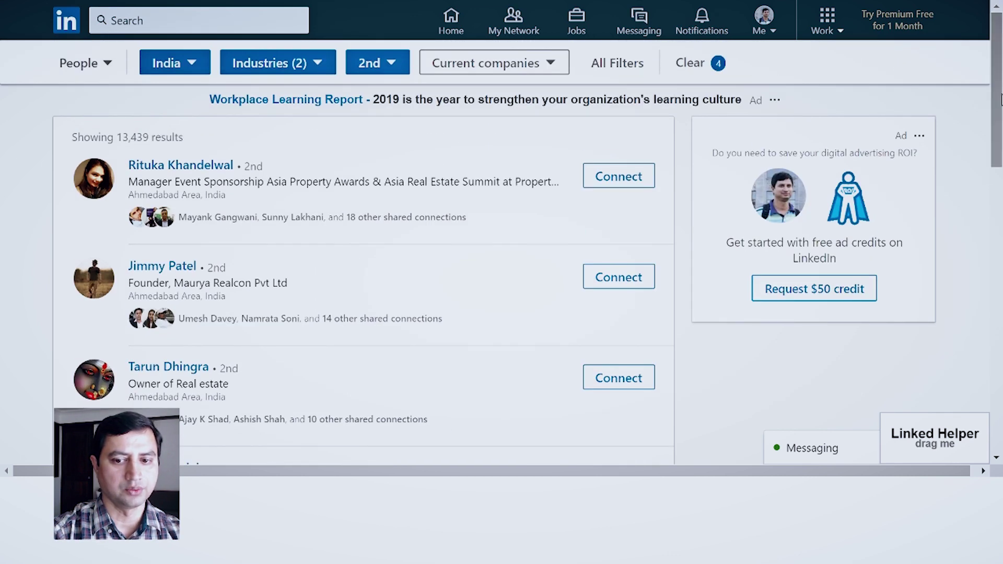
left_click(932, 429)
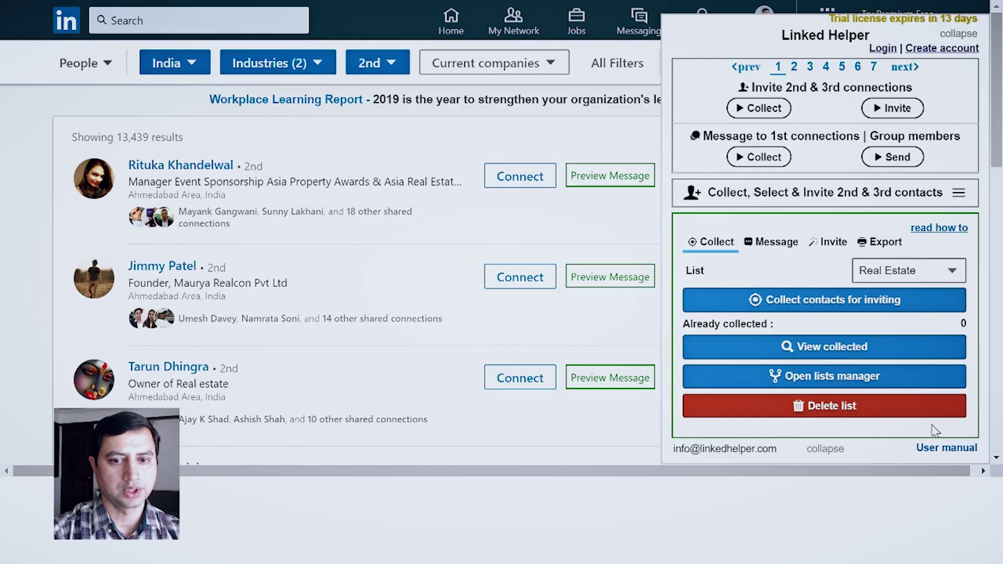
left_click(777, 242)
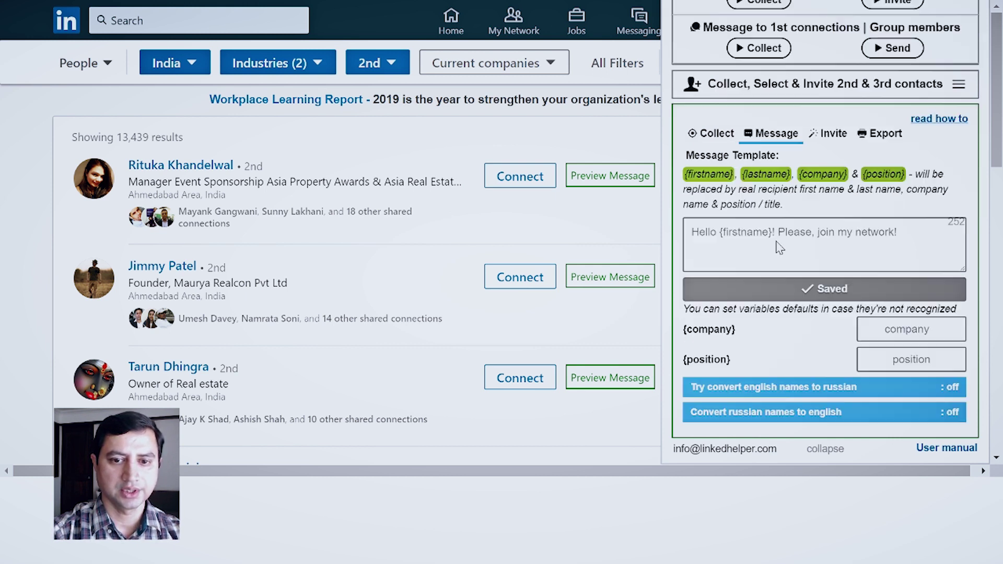
left_click(750, 240)
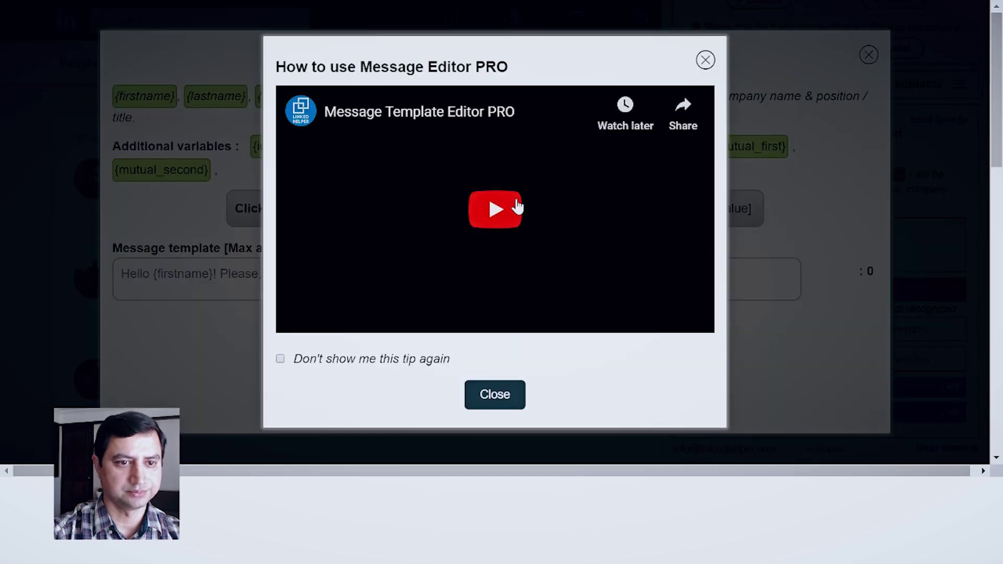
left_click(706, 66)
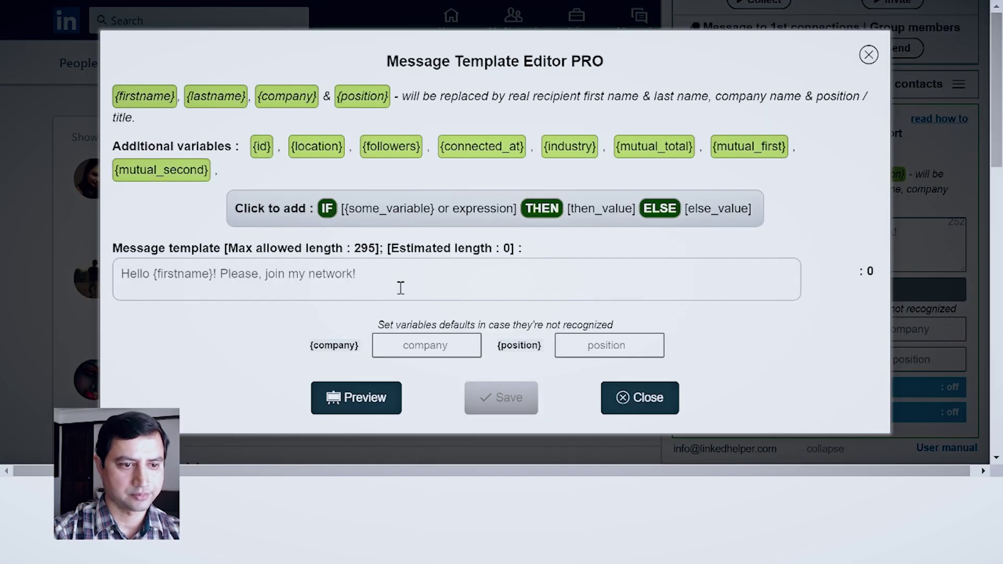
- Write 'Hello {firstname}, Join my professional network.' signed 'Crowd Multiplier'
left_click(188, 276)
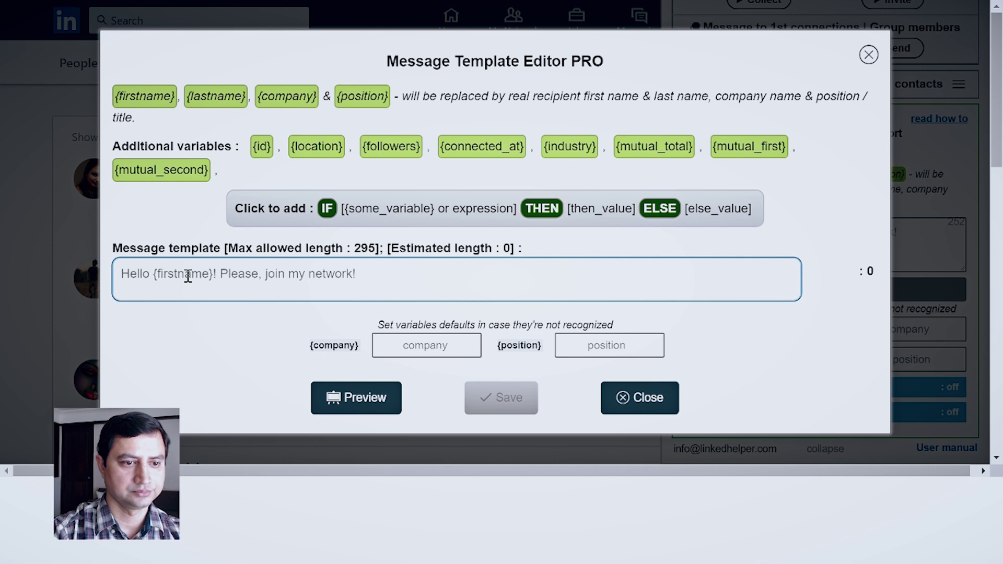
type("H")
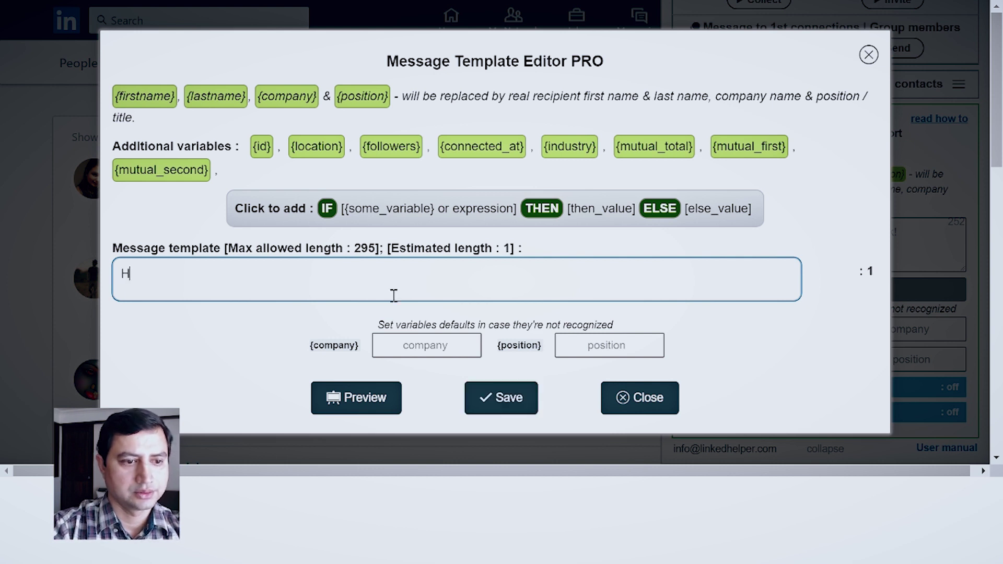
type("ello")
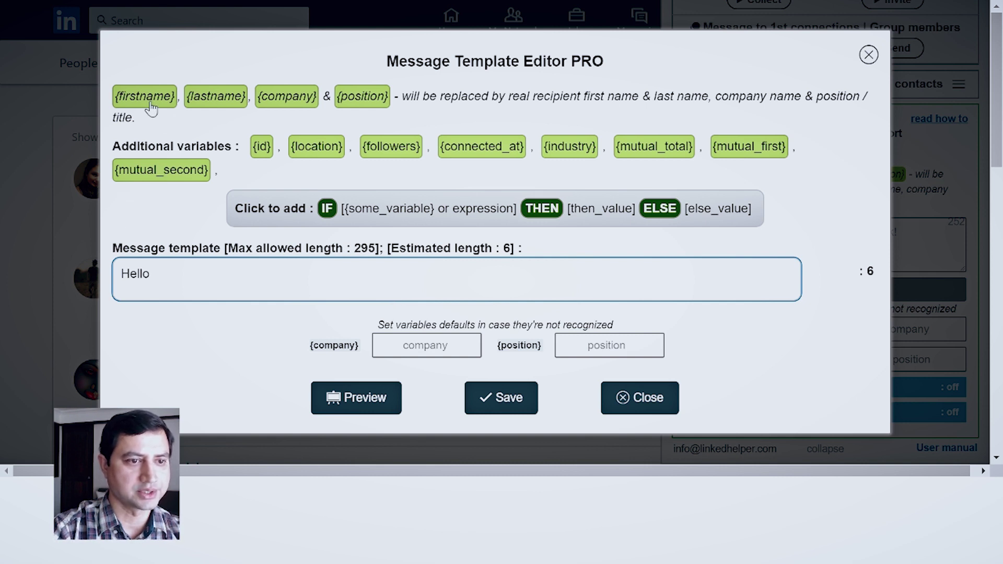
left_click(149, 99)
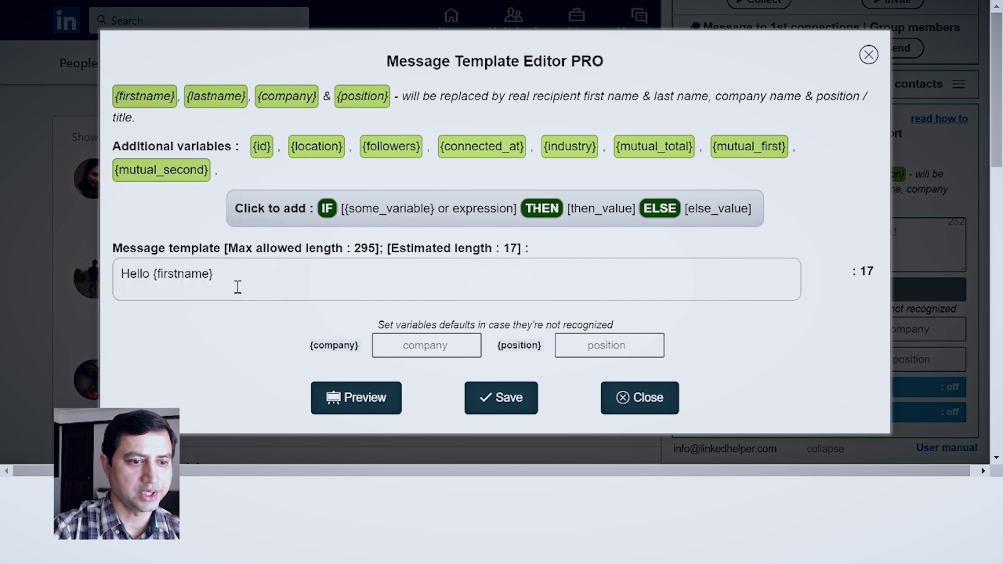
left_click(224, 277)
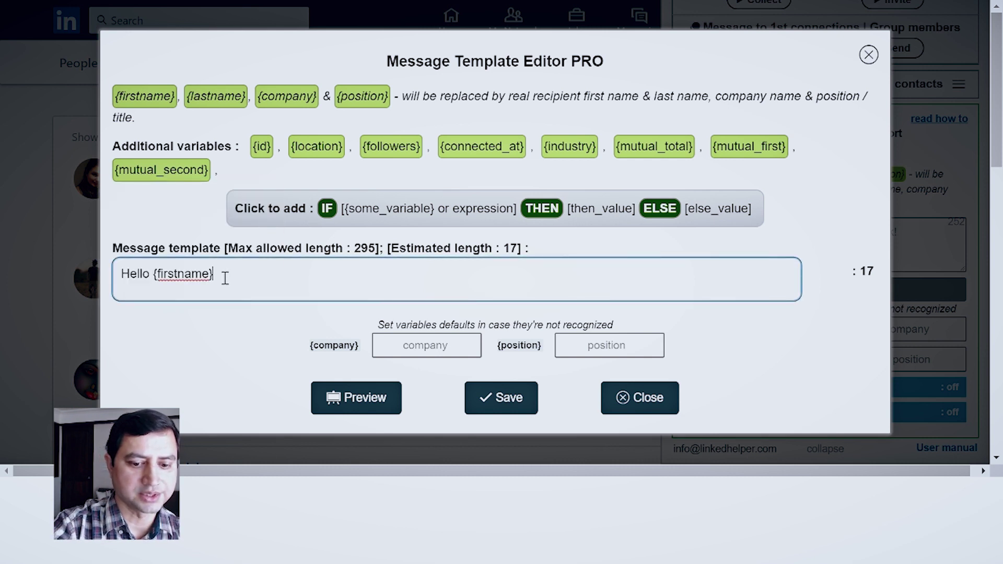
type(",")
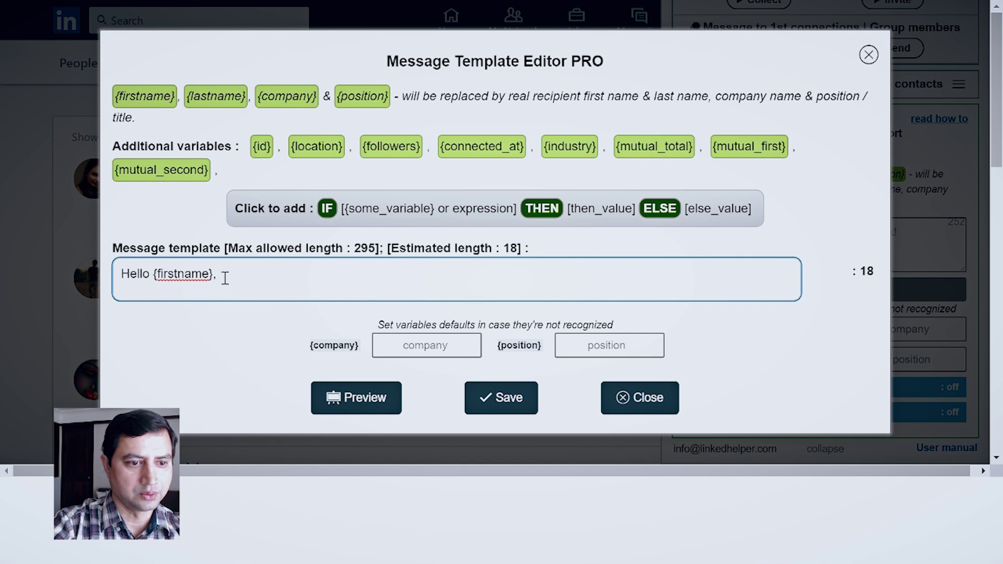
key("Return")
type("T")
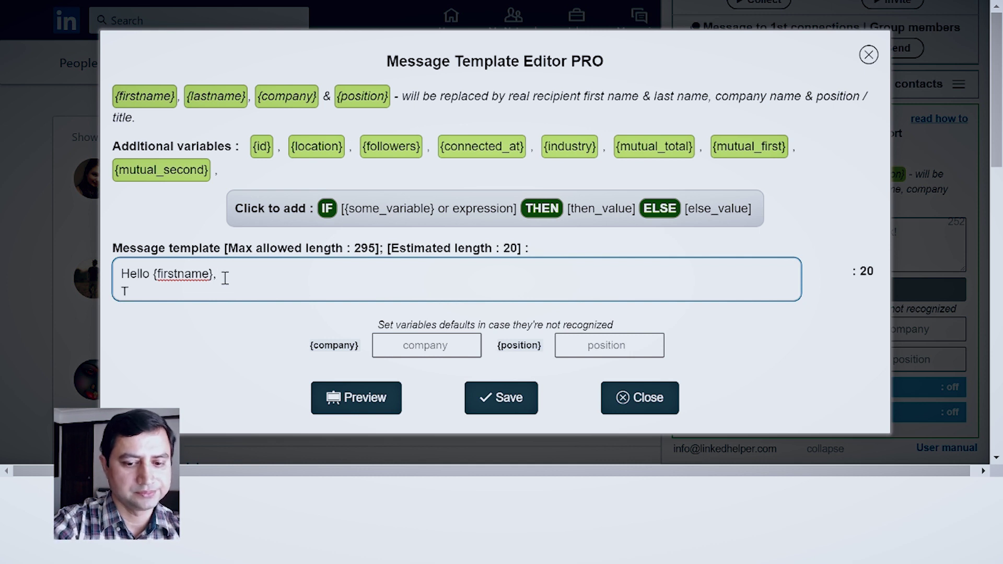
key("BackSpace")
type("J")
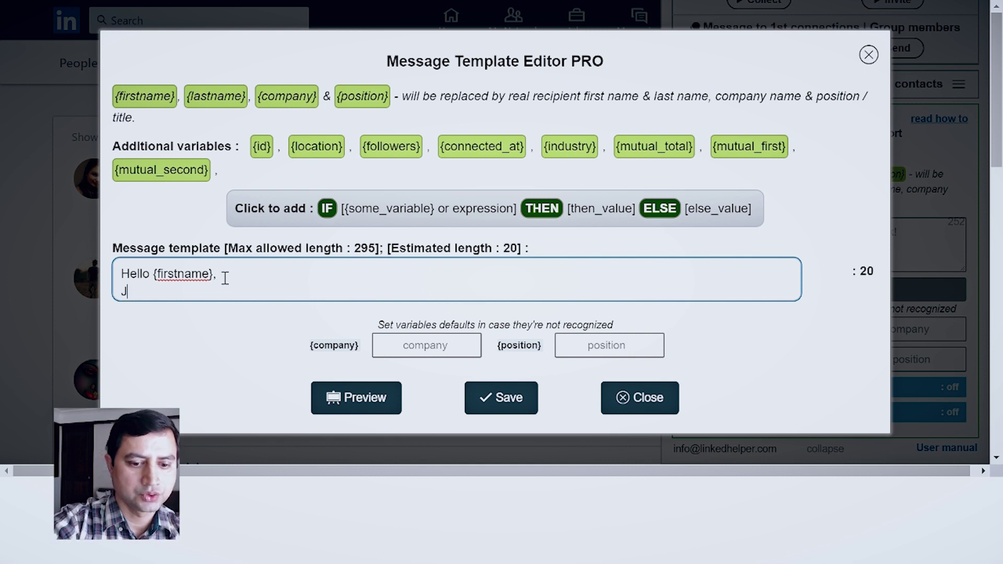
type("oin m")
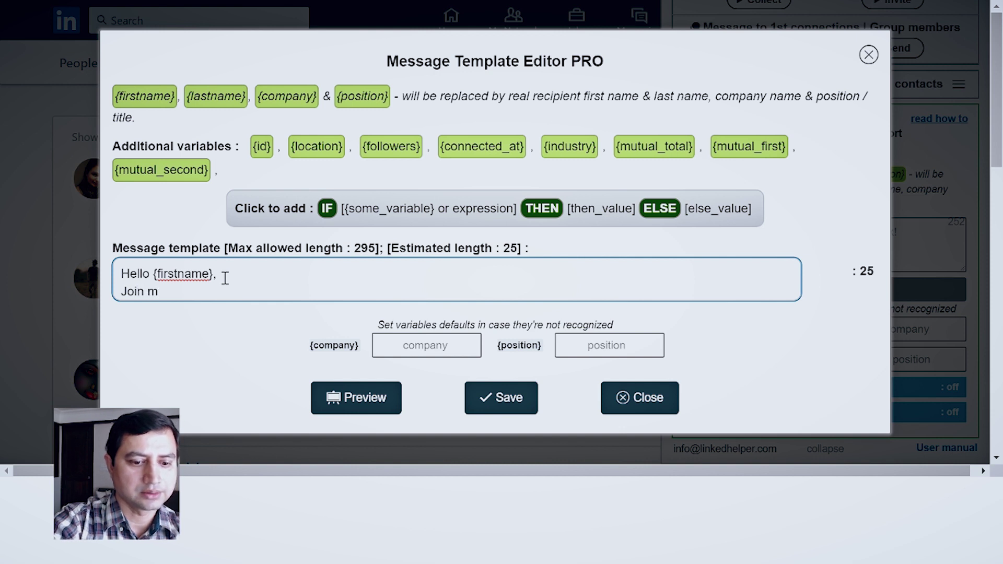
type("y professo")
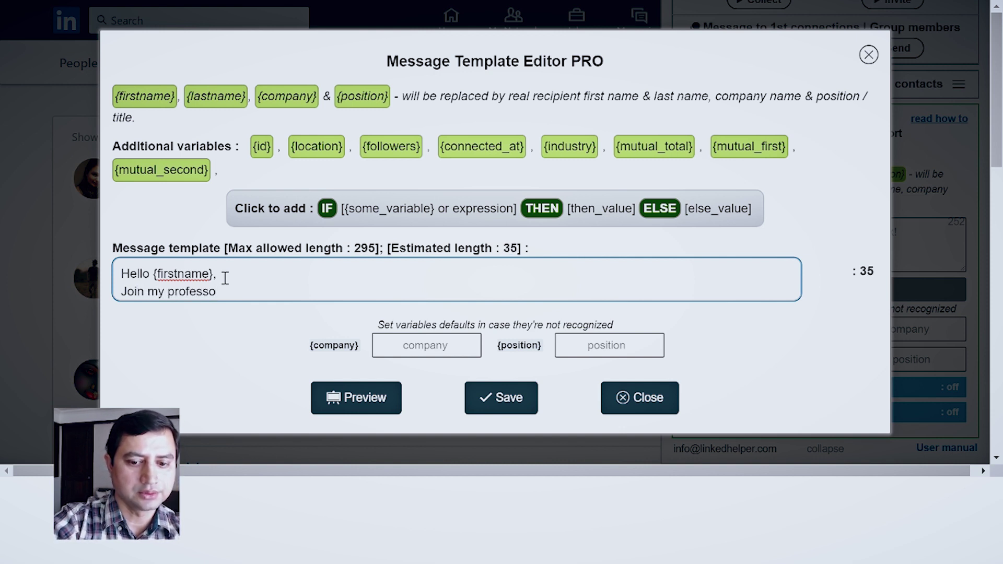
key("BackSpace")
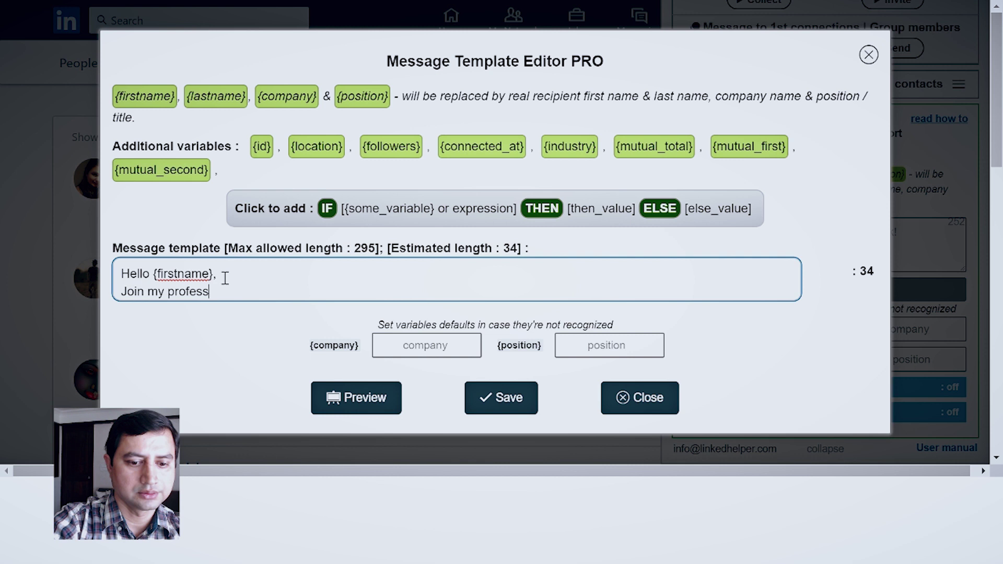
type("ional ne")
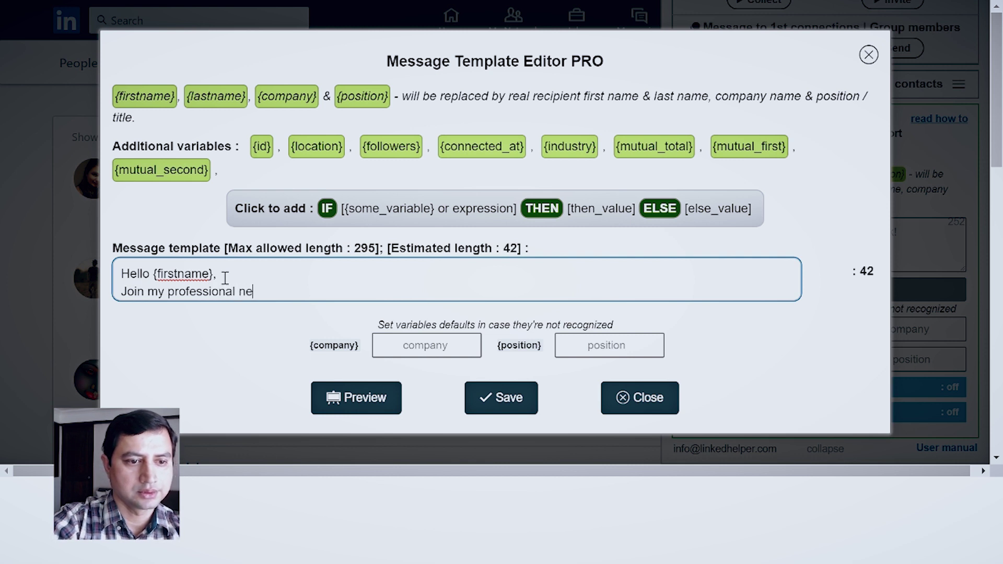
type("twork.")
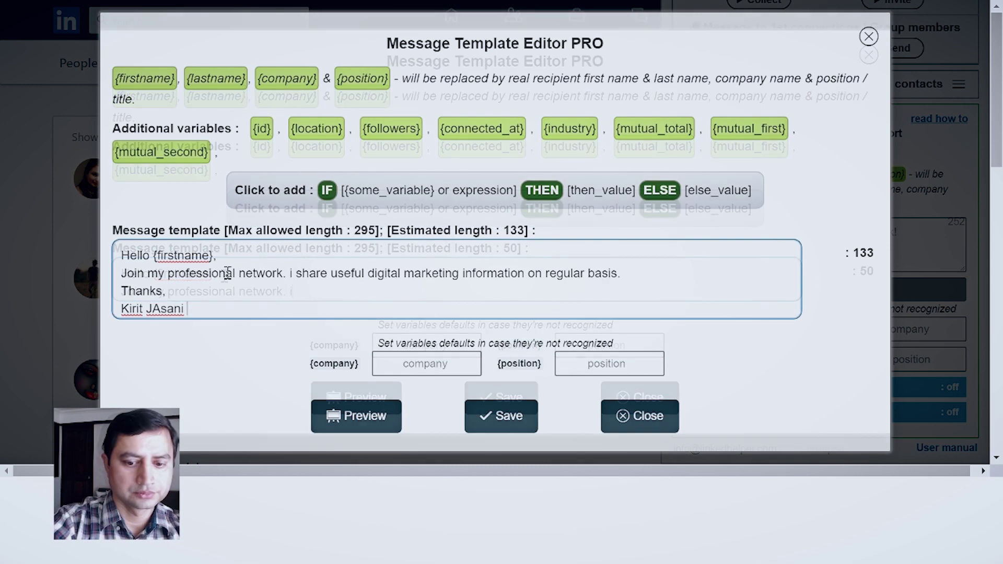
type("C")
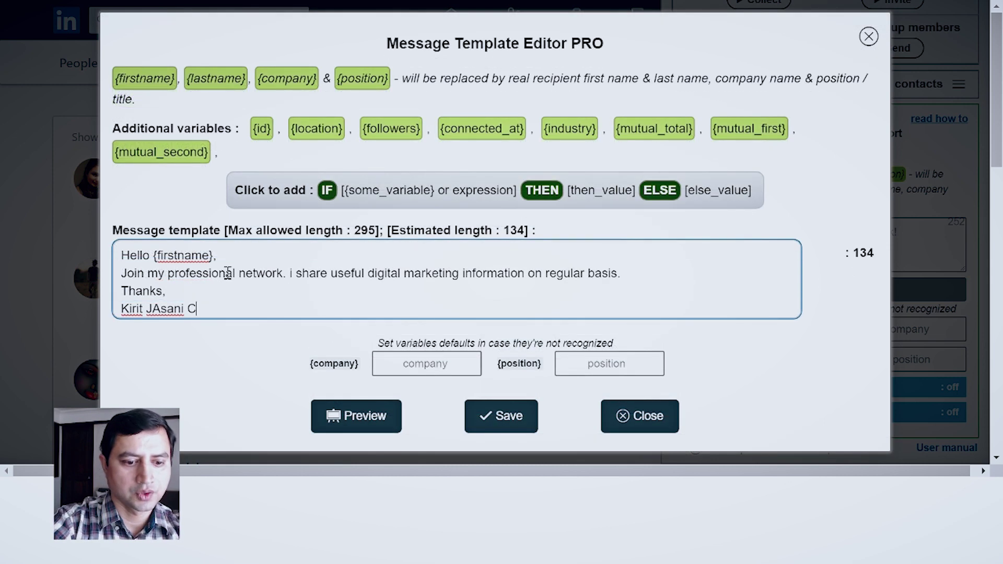
type("rowd M")
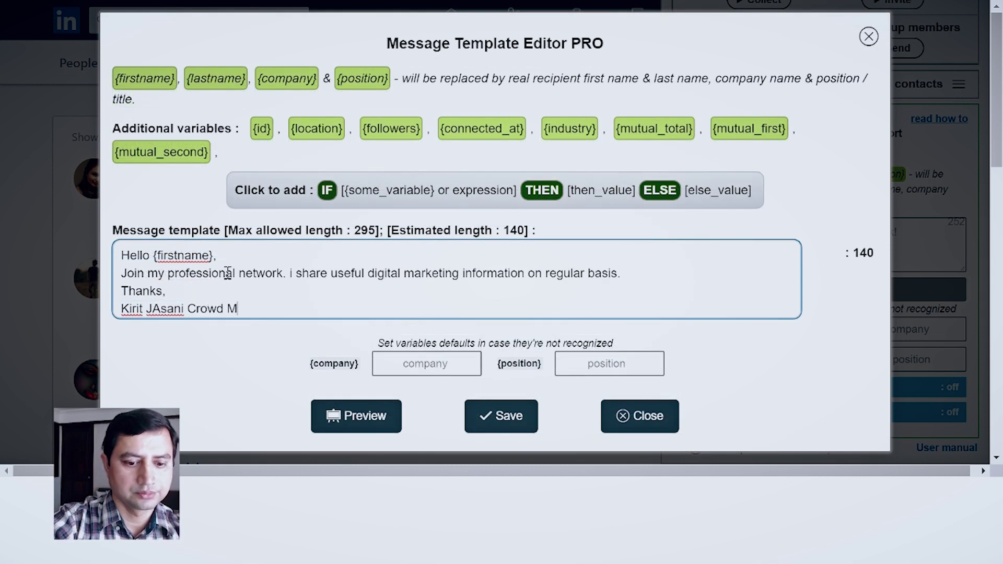
type("ultiplier")
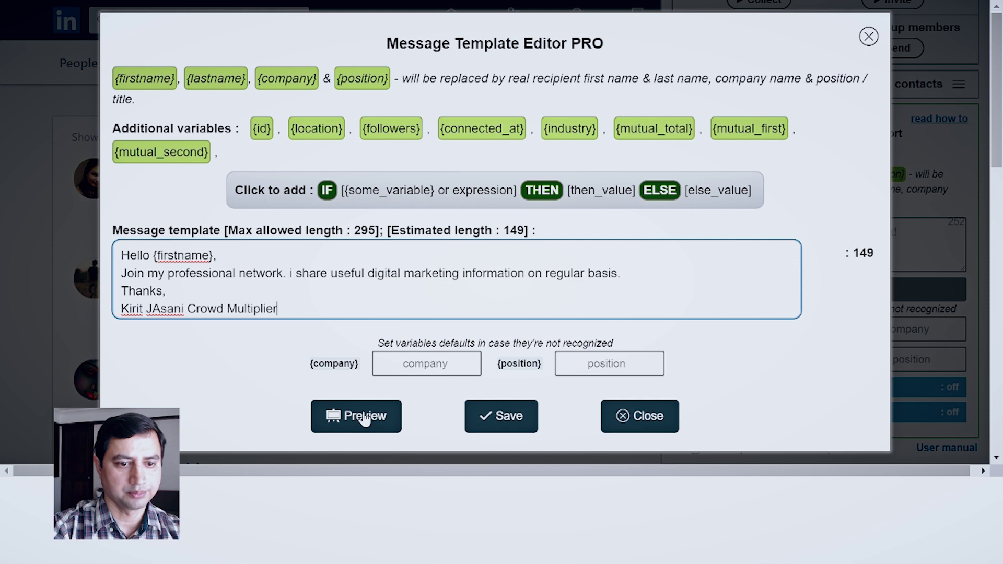
- Preview the invite with a real contact, save the template, and return to Invite settings
left_click(358, 433)
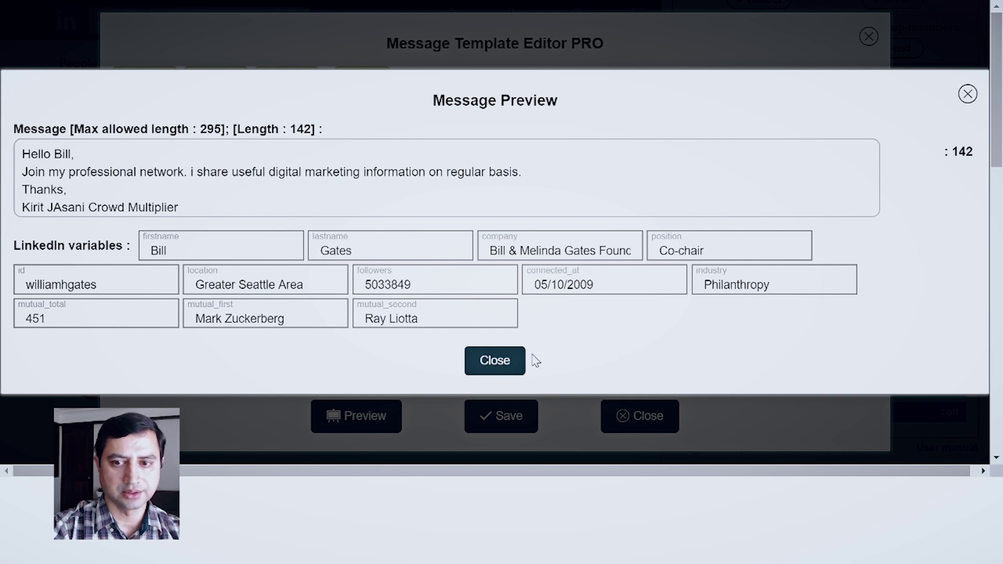
left_click(510, 360)
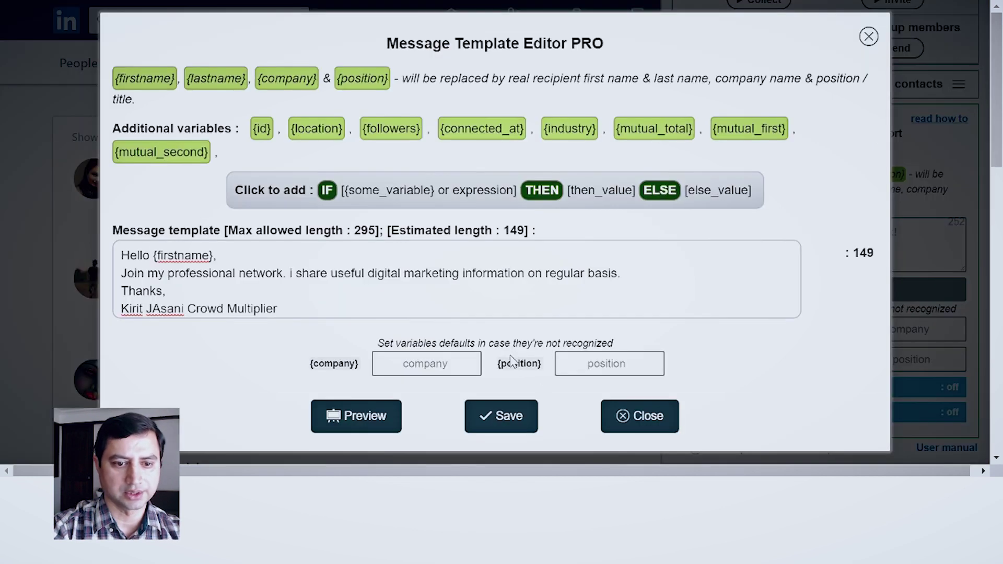
left_click(517, 420)
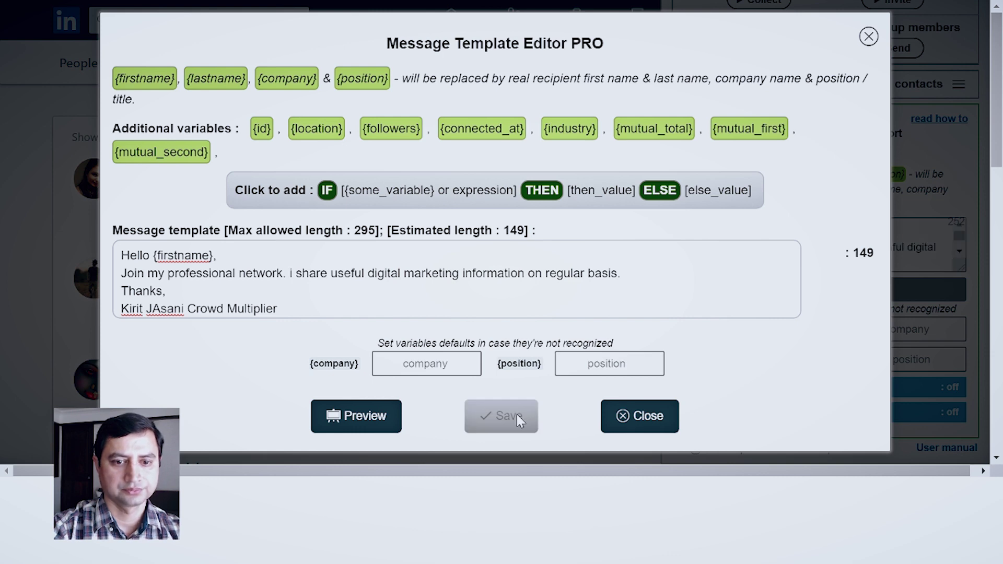
left_click(869, 37)
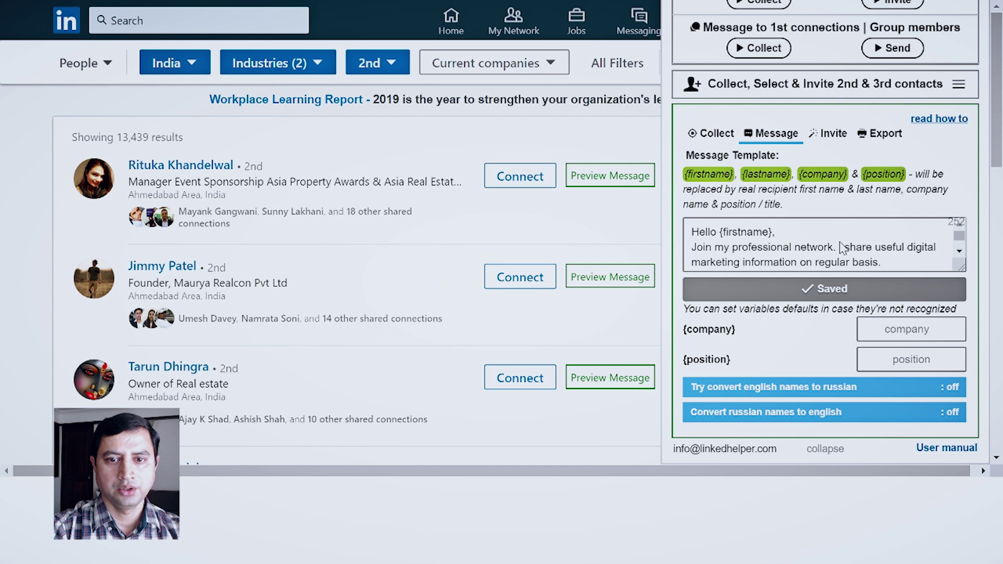
left_click(834, 135)
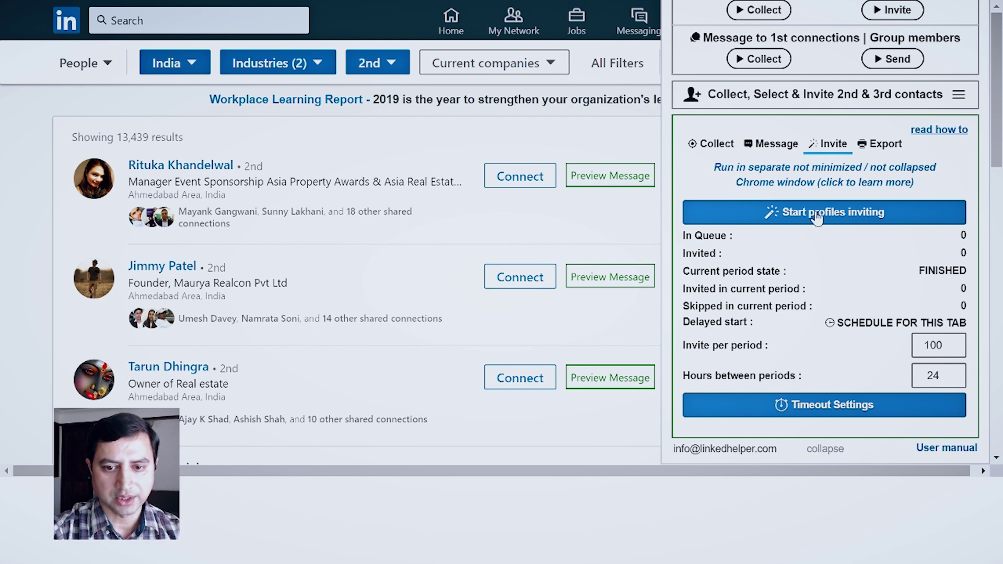
- Apply and save the fast timeouts: 2–3 s and 1–3 s waits, 30–70 s between contacts
left_click(799, 408)
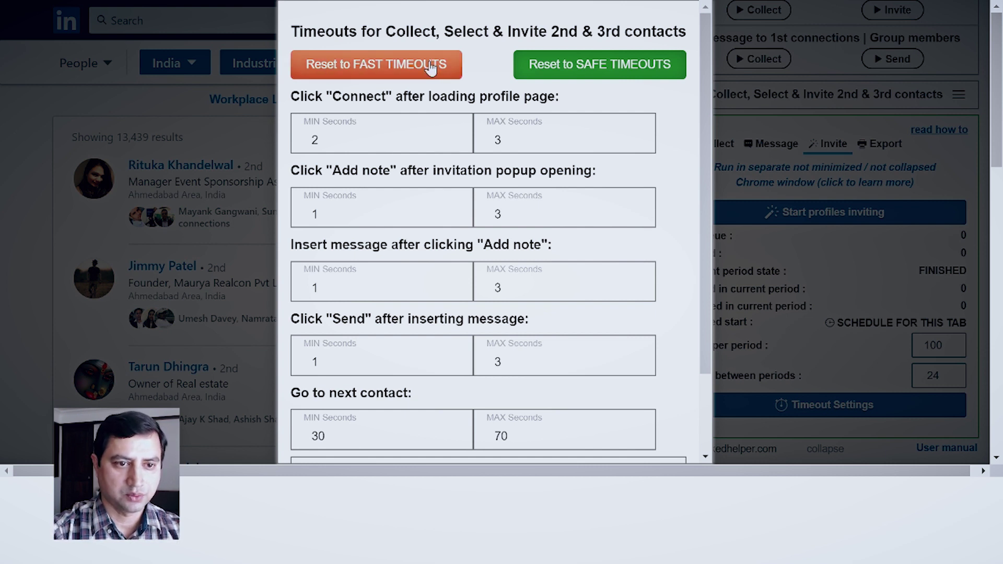
left_click(581, 68)
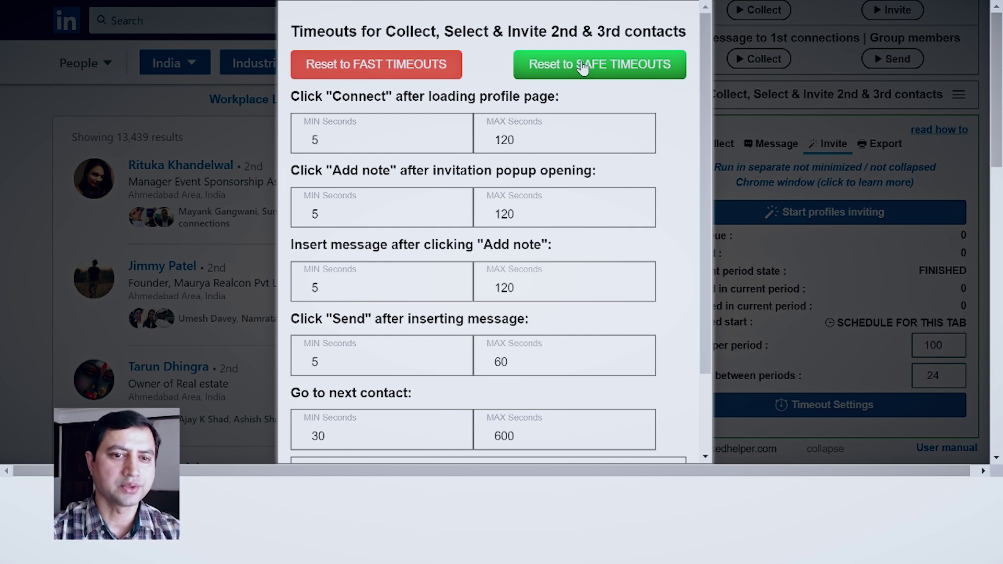
left_click(379, 68)
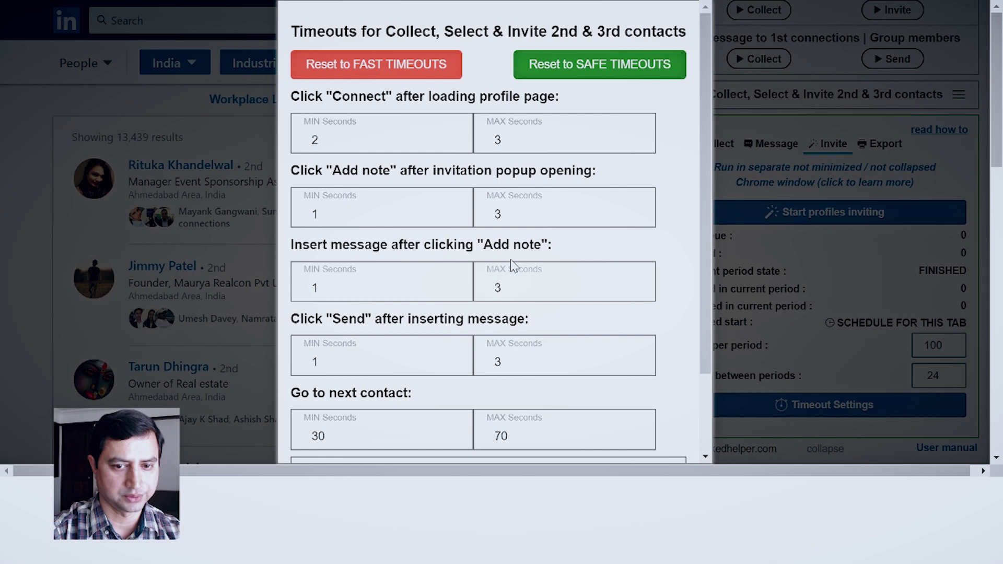
left_click_drag(705, 197, 711, 313)
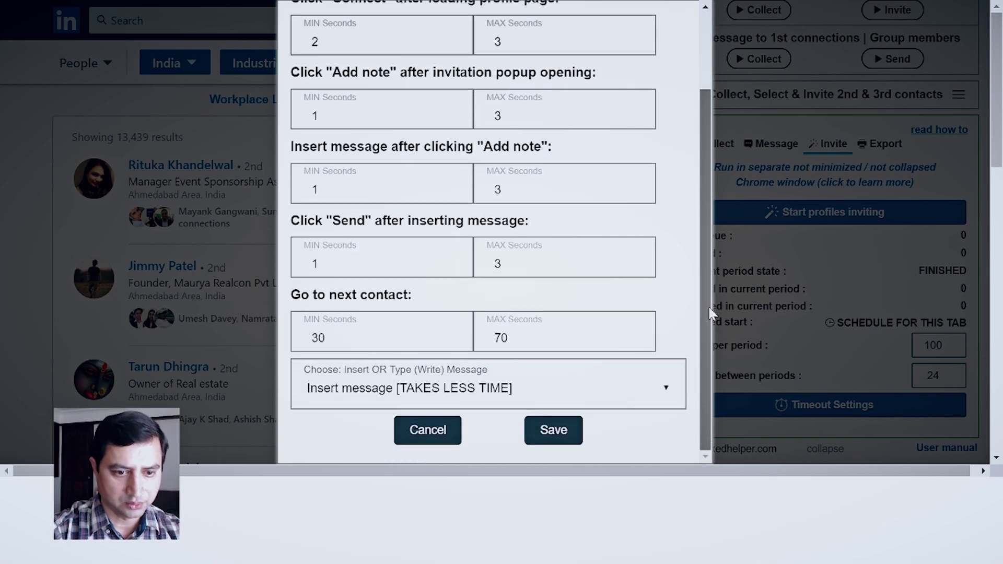
left_click(666, 394)
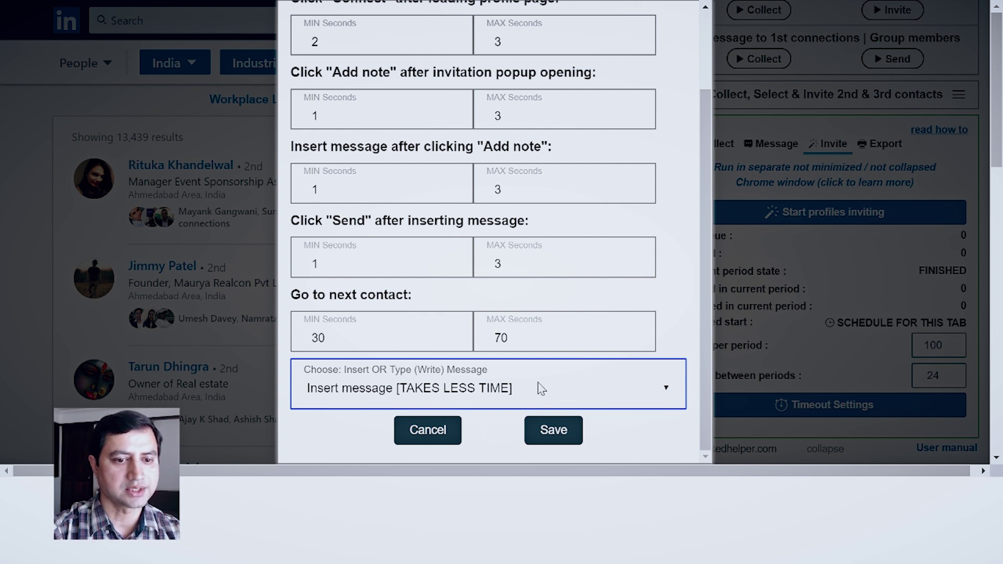
left_click(554, 431)
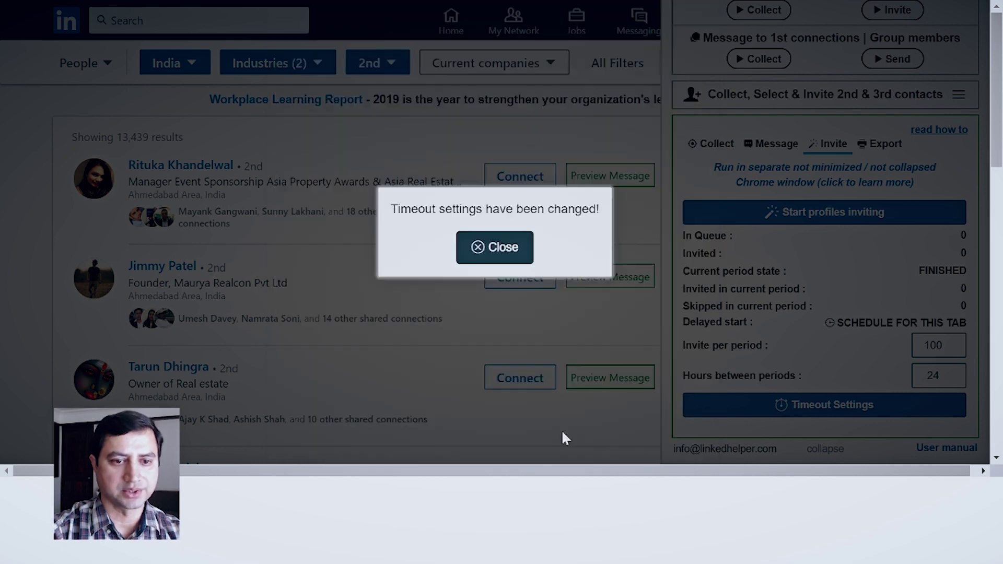
- Change the invites per period from 100 to 25
left_click(508, 253)
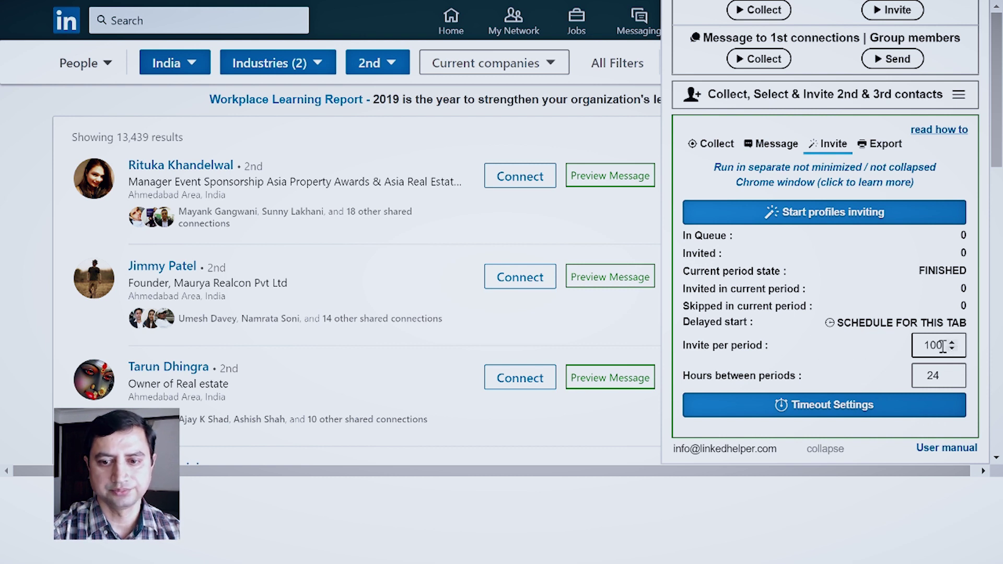
left_click_drag(942, 346, 924, 344)
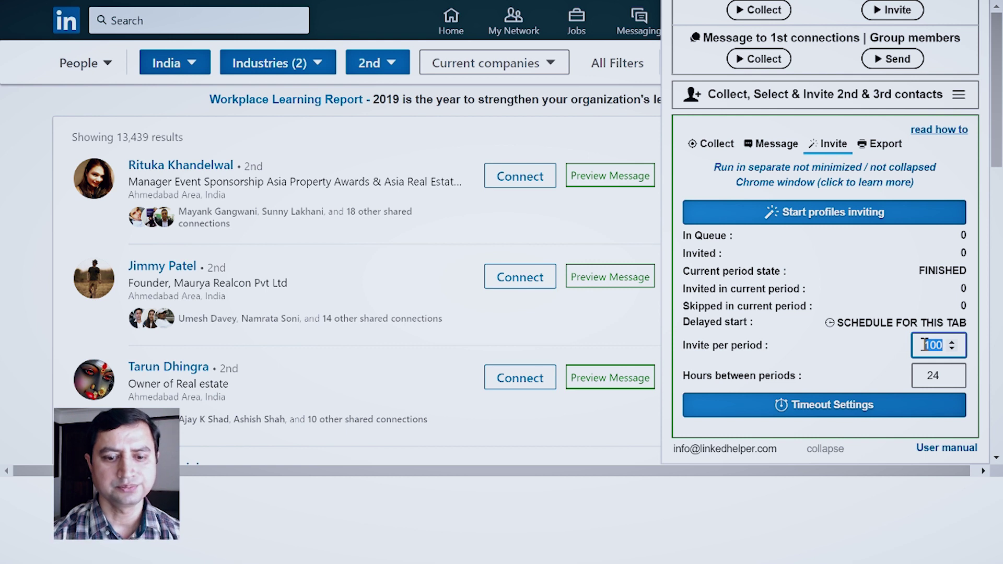
type("25")
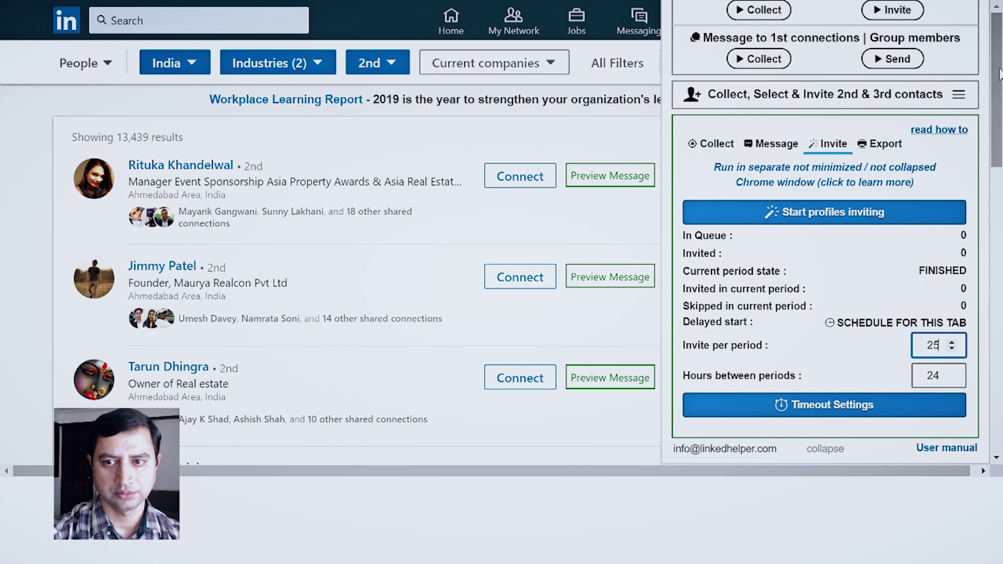
- Collect search-result contacts into the Real Estate list, stopping at 60
left_click(761, 11)
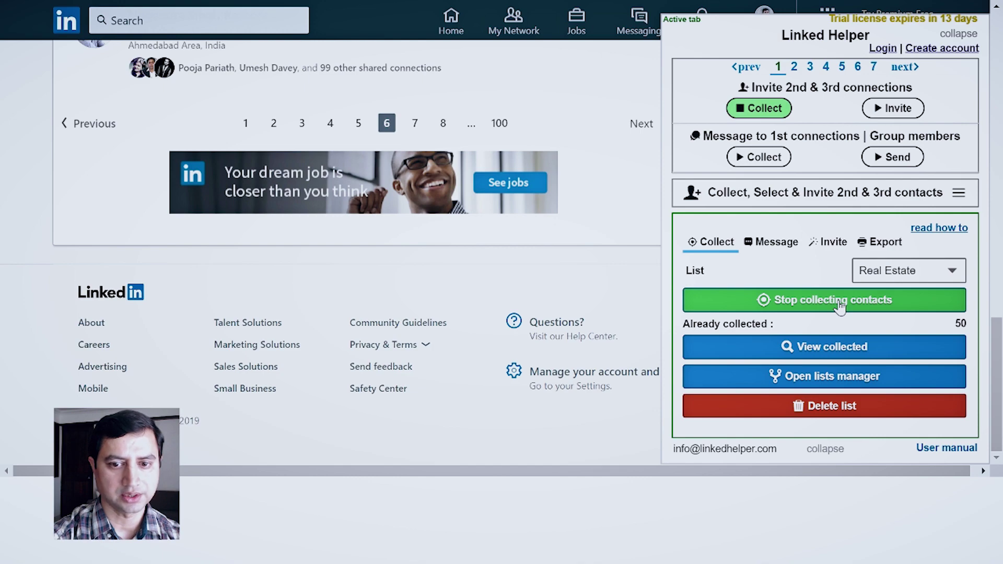
left_click(839, 302)
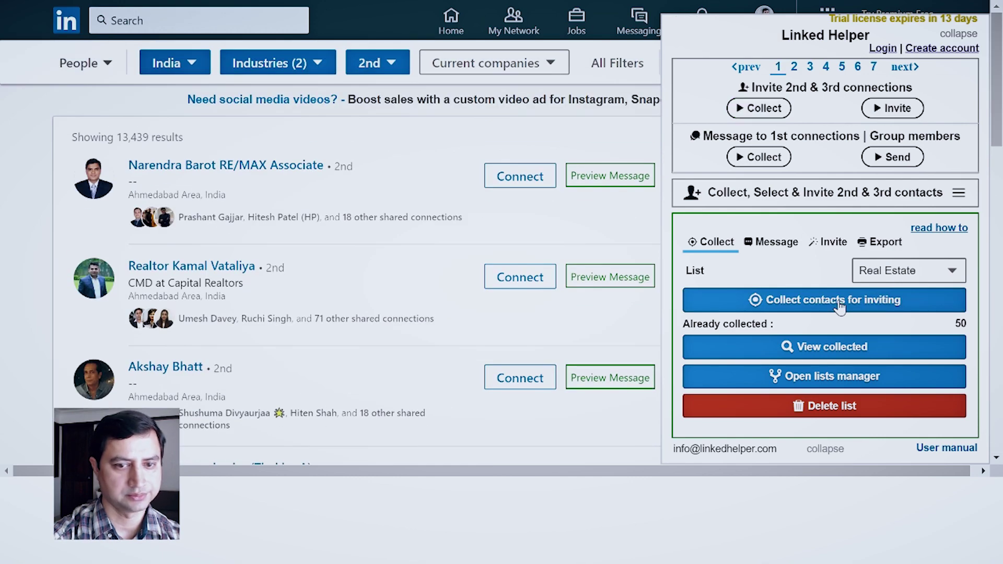
scroll(906, 307, "down", 15)
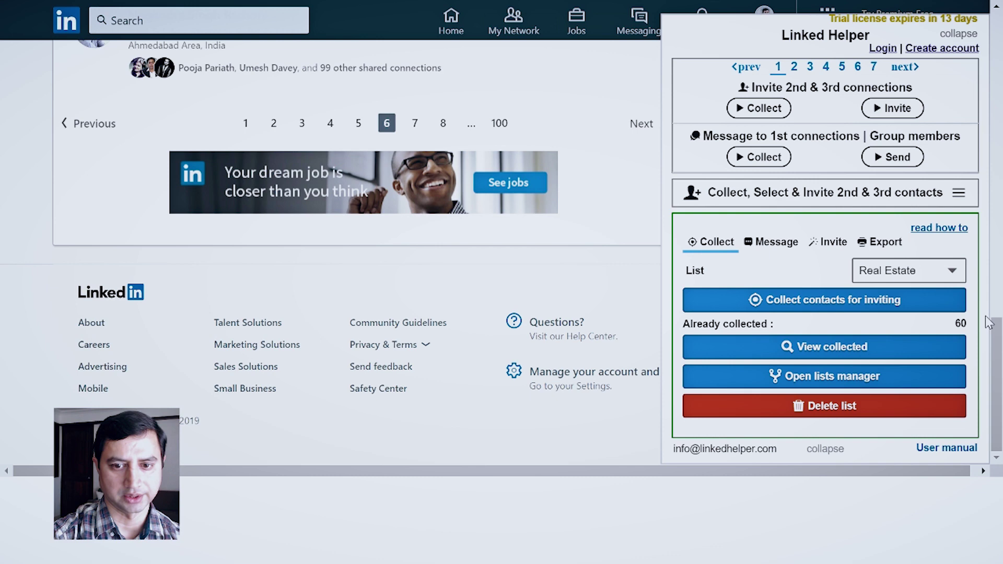
- Open the collected contacts and tick the first four in the Inviting Queue
left_click(837, 347)
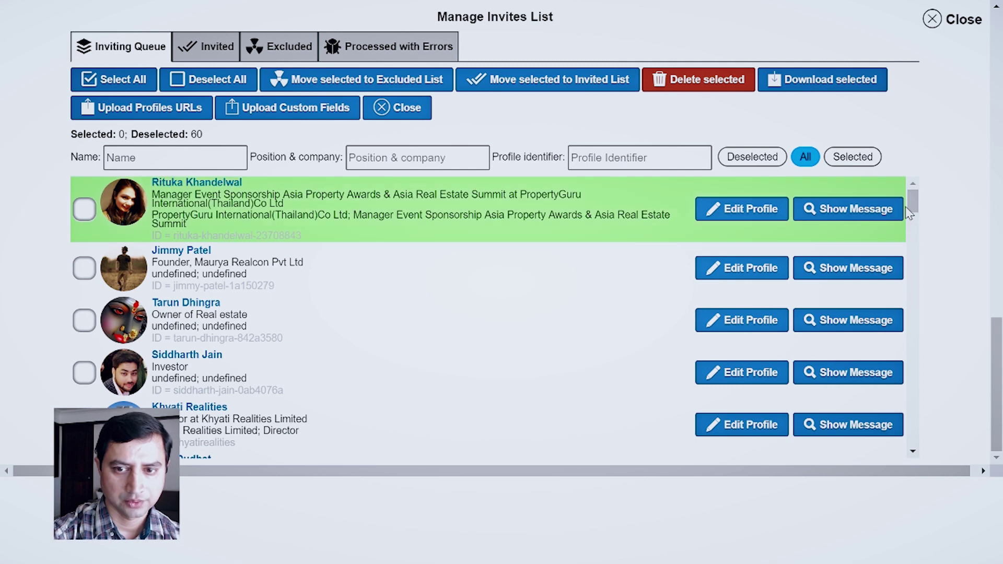
mouse_move(913, 209)
left_mouse_down()
mouse_move(943, 331)
mouse_move(926, 205)
left_mouse_up()
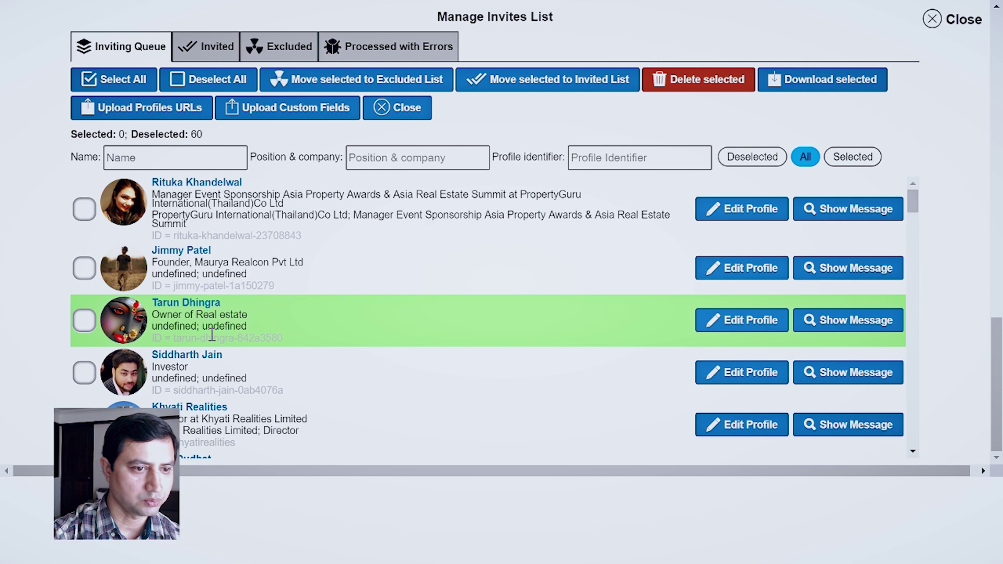
left_click(84, 209)
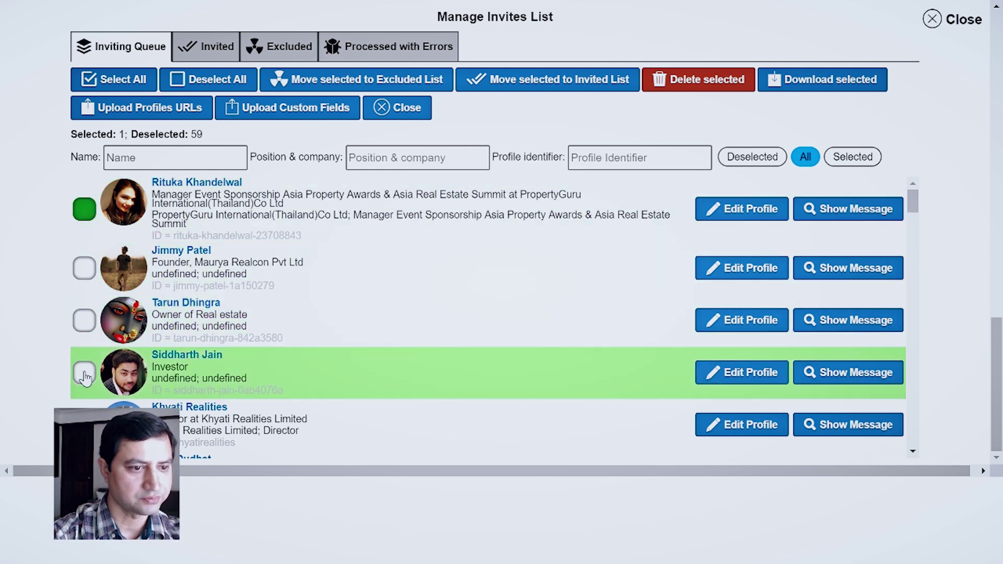
left_click(84, 373)
left_click(87, 322)
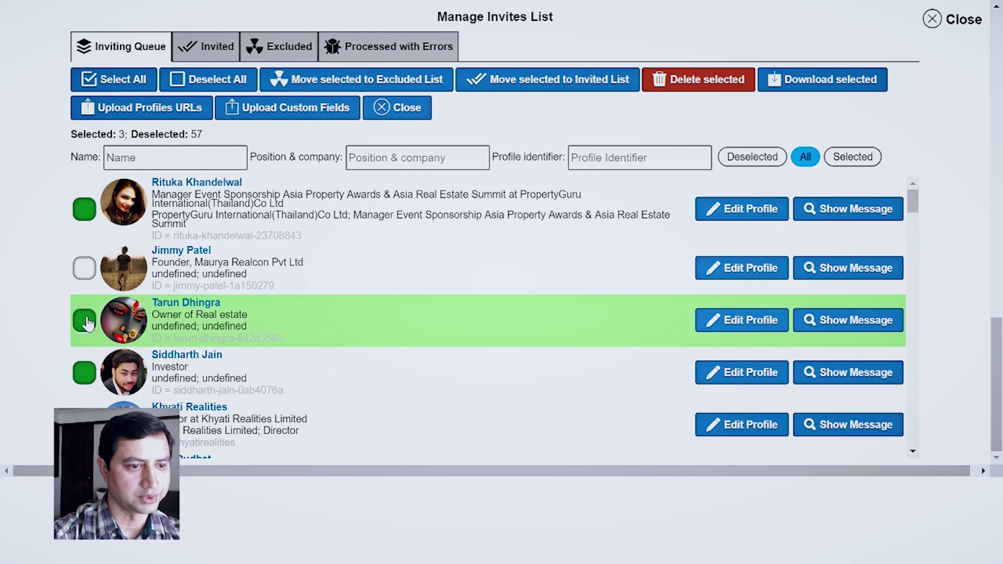
left_click(83, 269)
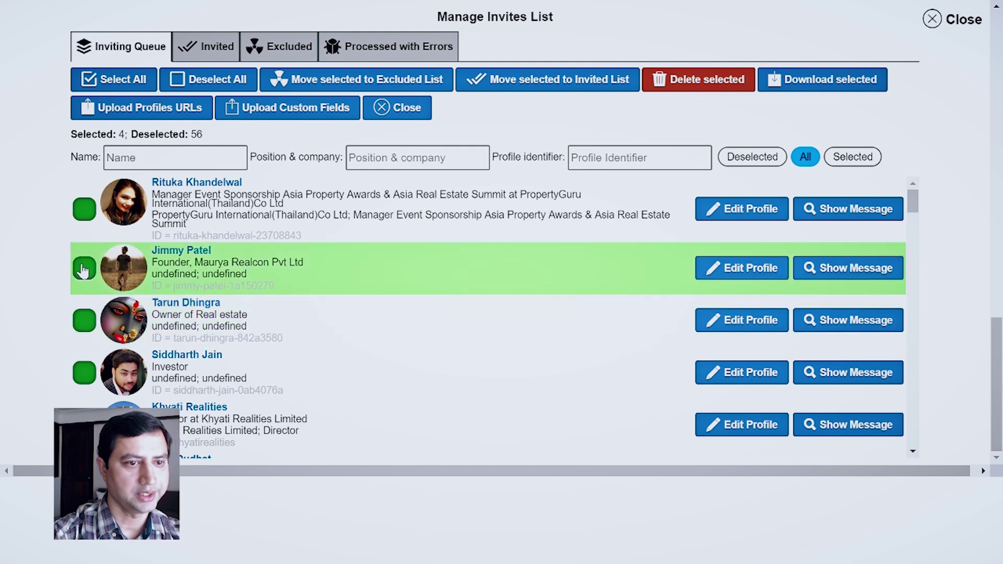
- Glance at the Excluded and Invited lists, then tick the first four contacts in the Inviting Queue
left_click(283, 46)
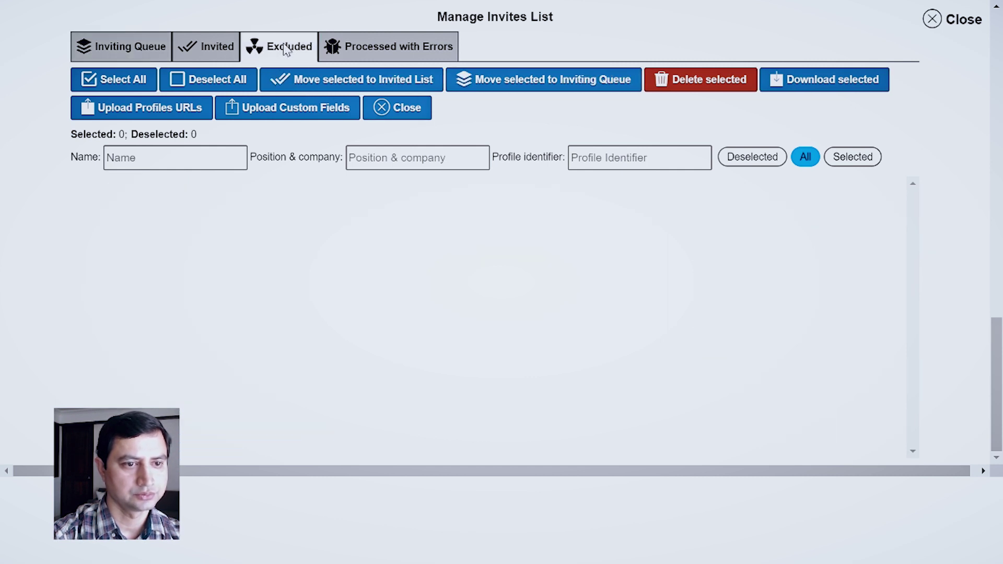
left_click(211, 52)
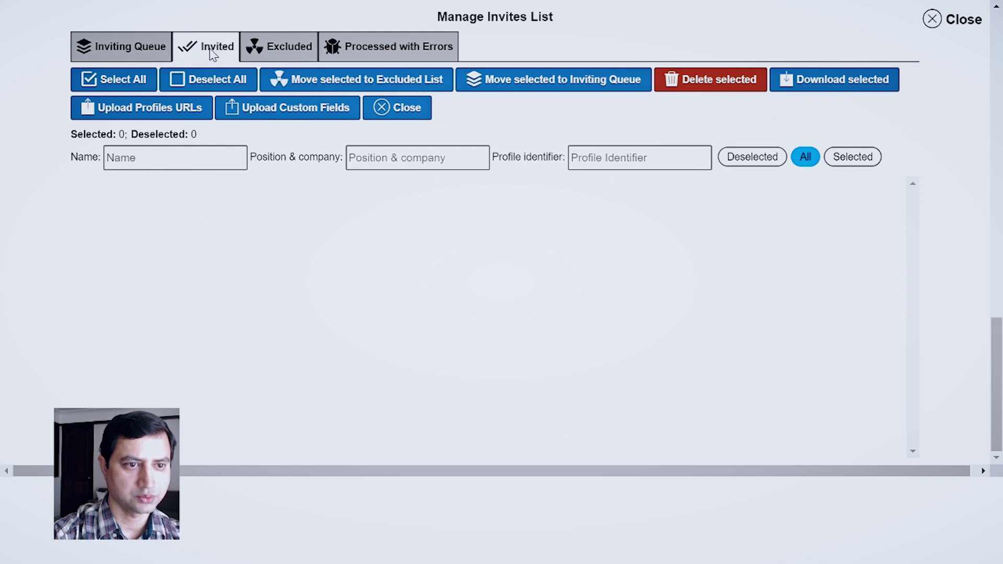
left_click(133, 54)
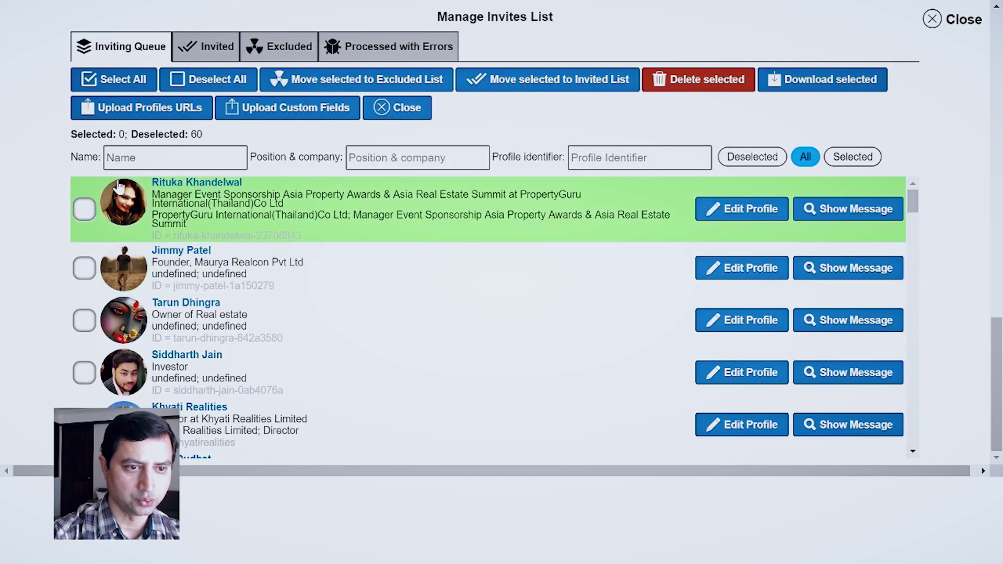
left_click(85, 210)
left_click(85, 269)
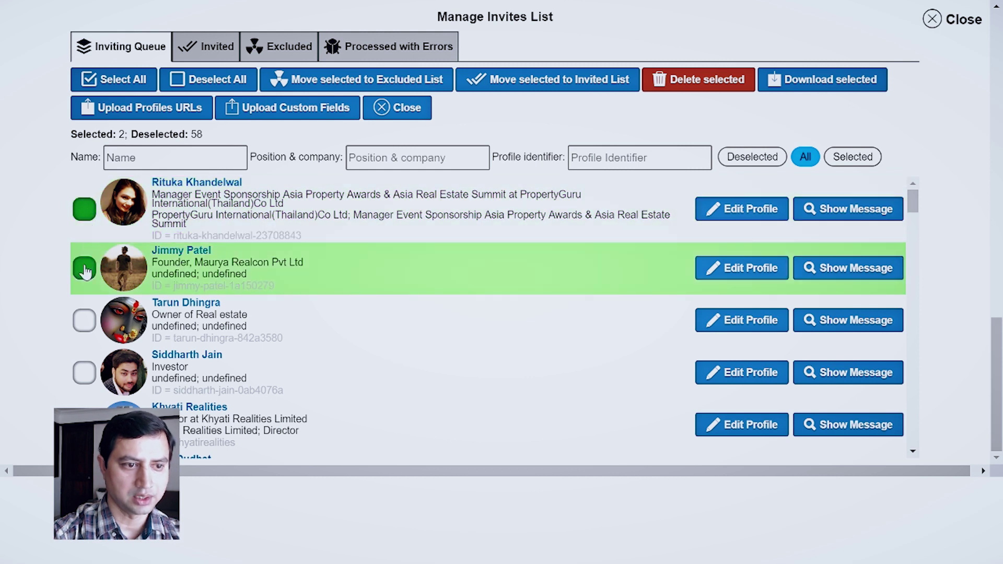
left_click(84, 321)
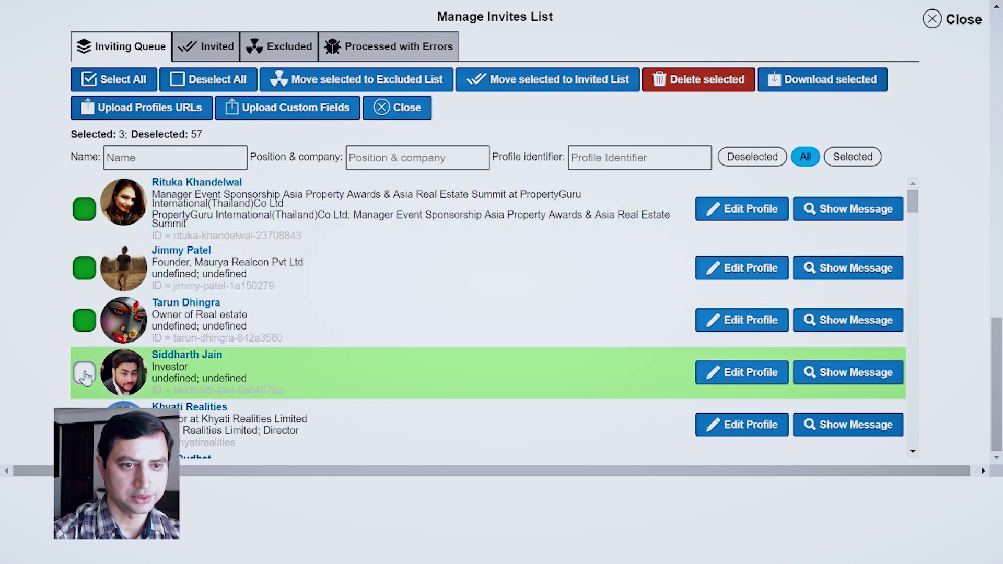
left_click(86, 374)
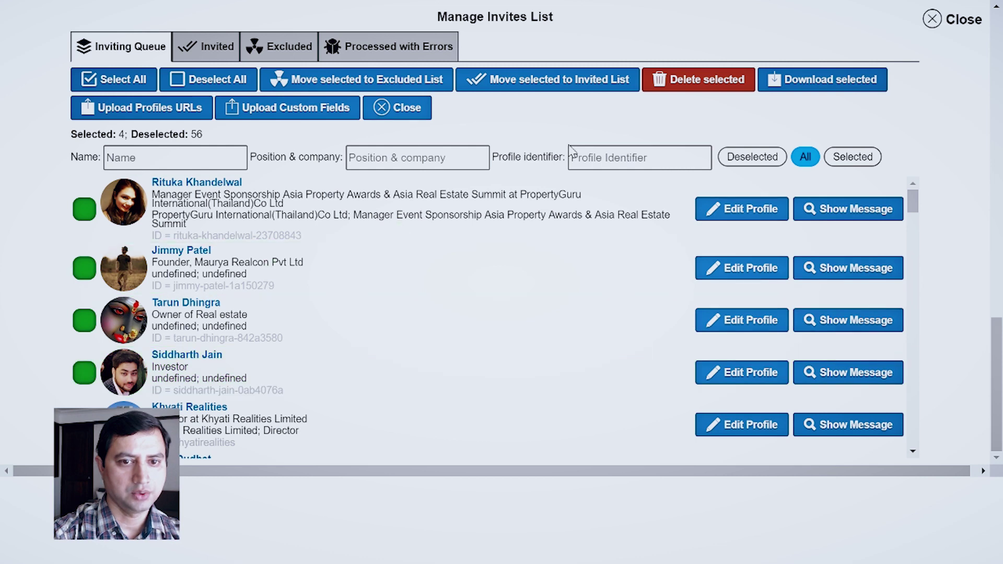
- Move the four ticked contacts to the Excluded list, confirm, and verify them there
left_click(361, 84)
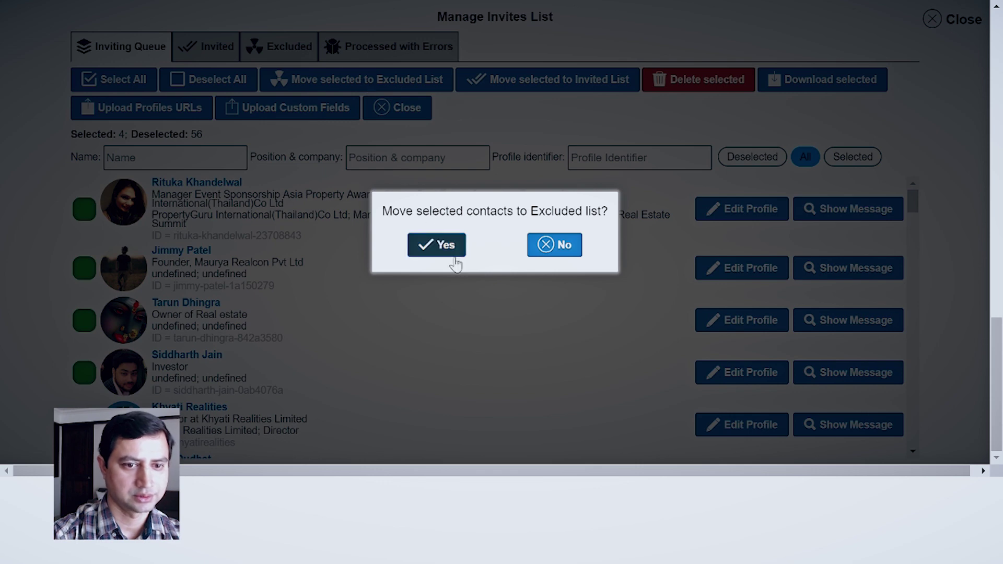
left_click(442, 244)
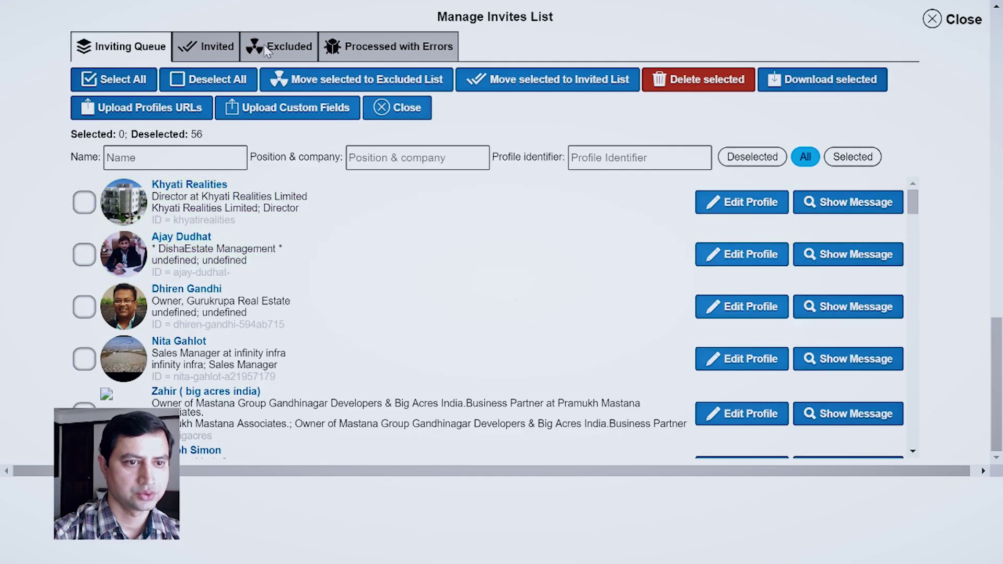
left_click(273, 46)
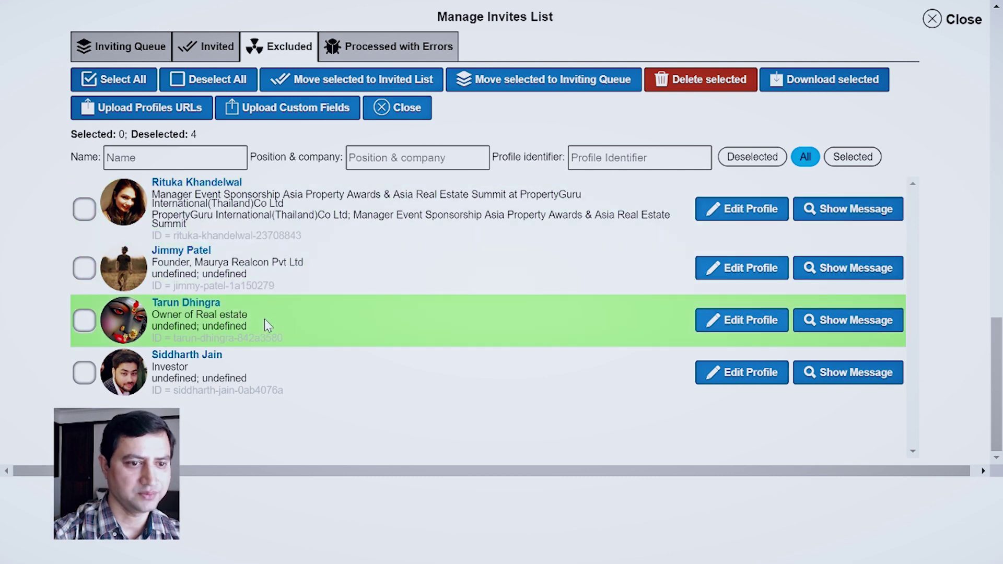
left_click(137, 50)
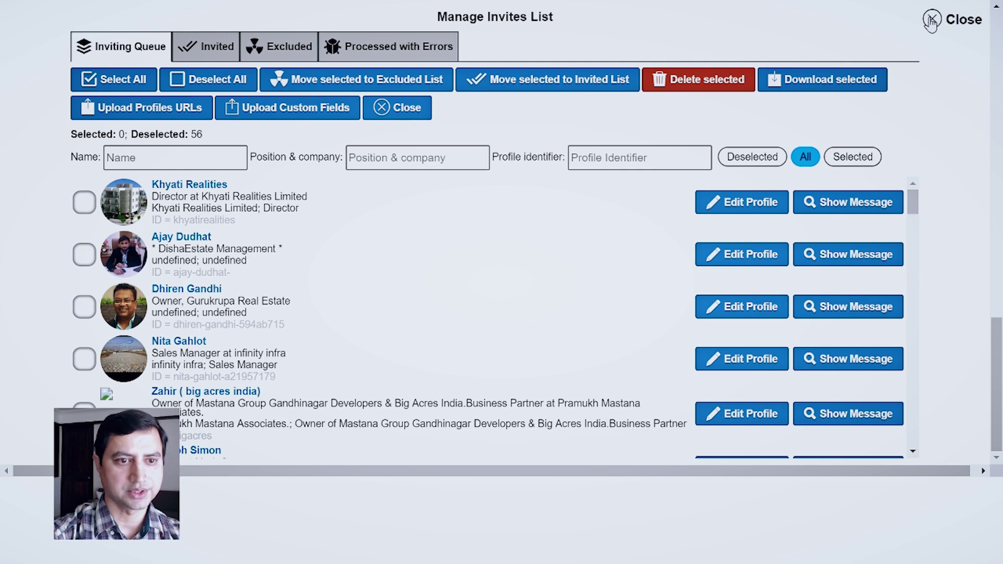
- Close the list manager and start the personalised inviting run on the 56 queued contacts
left_click(931, 21)
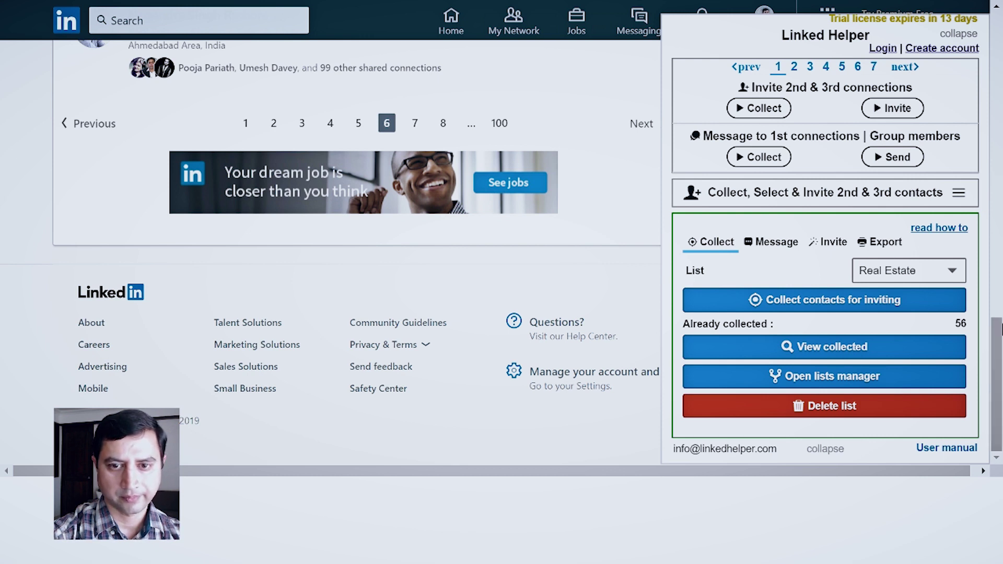
scroll(999, 313, "up", 1)
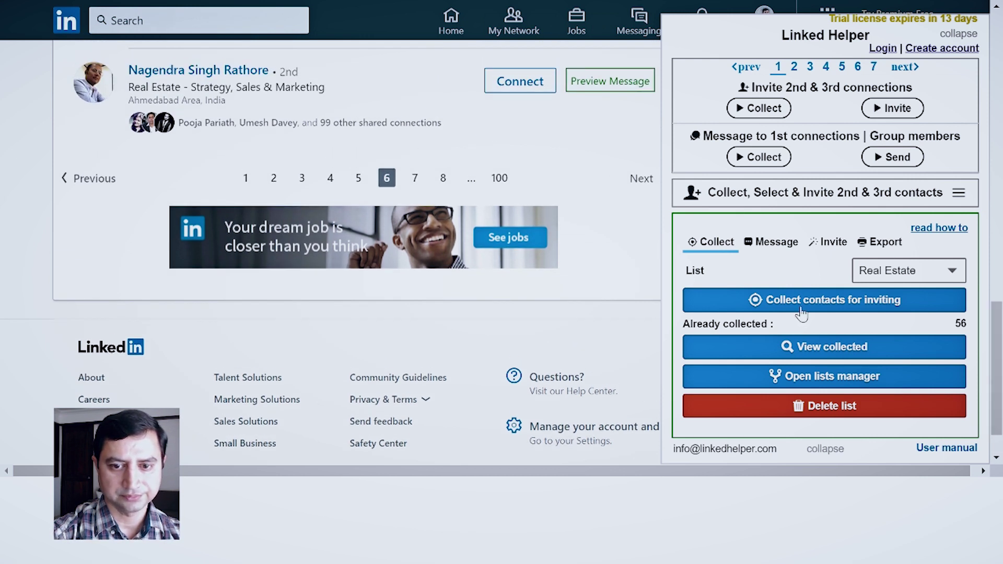
left_click(894, 108)
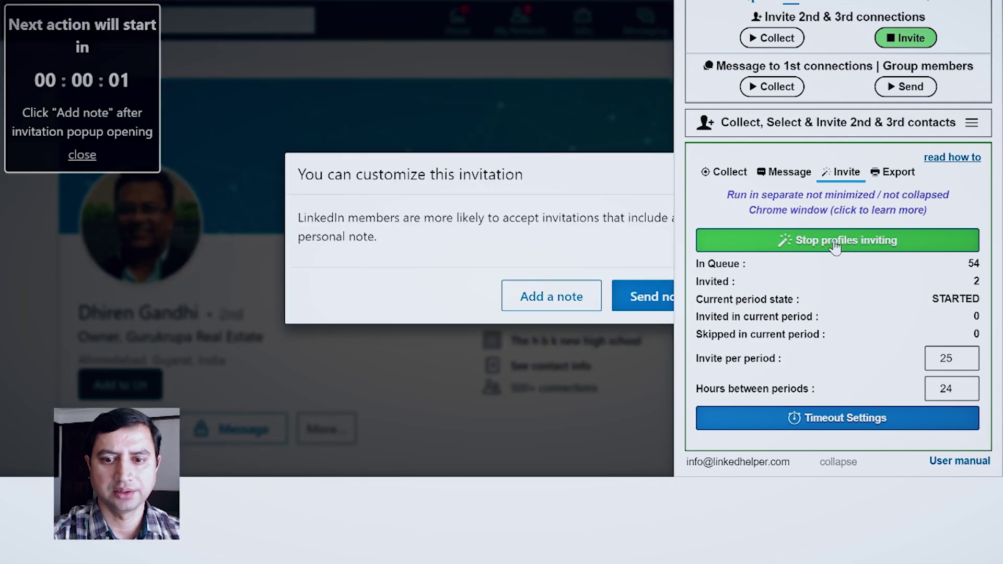
- Stop the automatic inviting run and send the prepared personalised invitation for the current profile
left_click(835, 242)
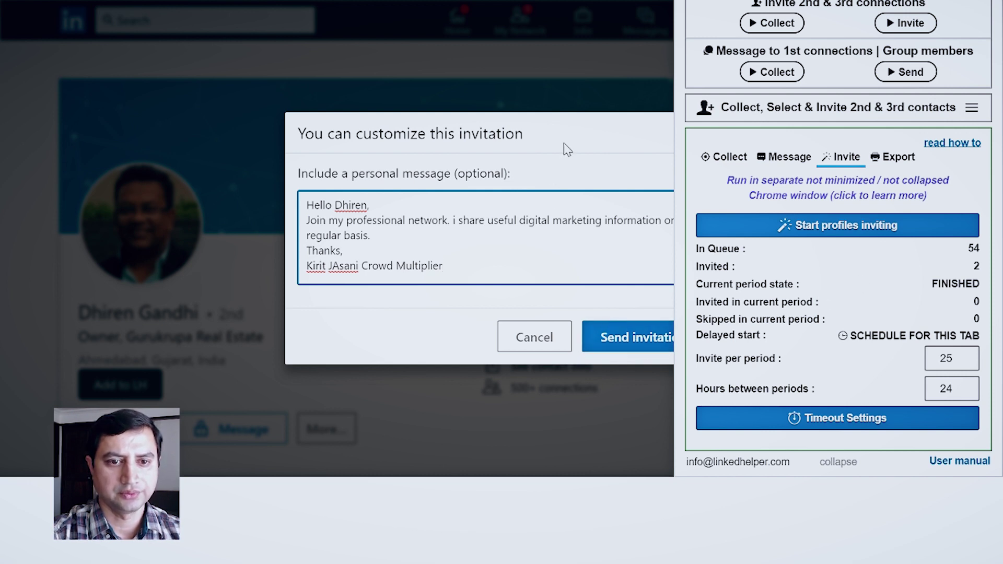
left_click(570, 130)
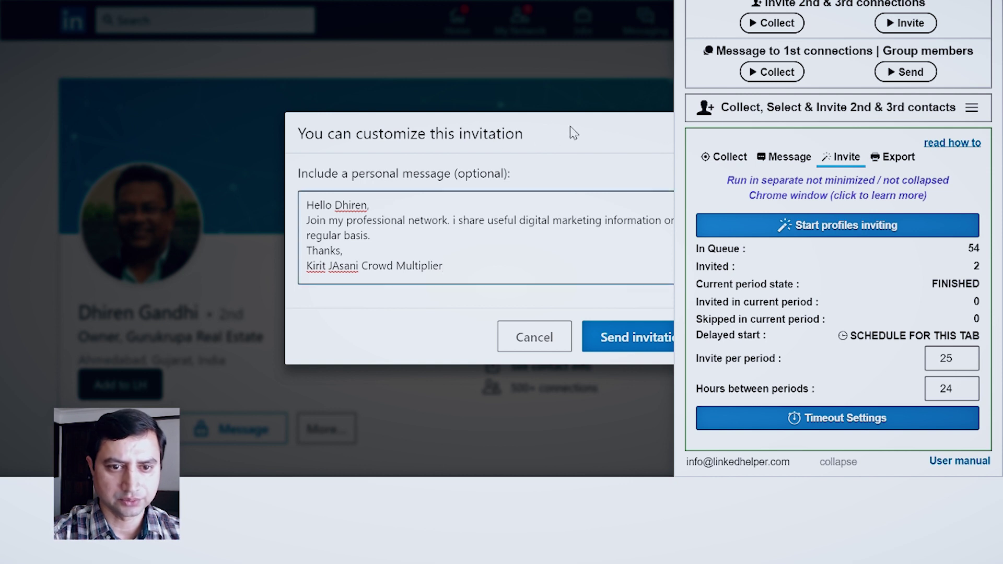
left_click(623, 339)
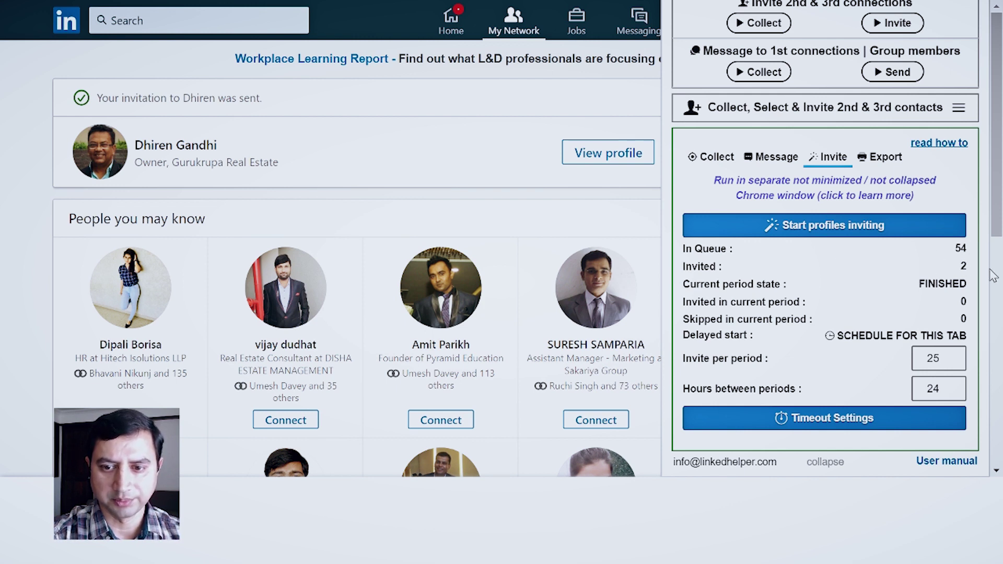
- From the Collect view, reopen collected contacts and check the Invited (2), Excluded (4) and Inviting Queue (54) lists
left_click(725, 160)
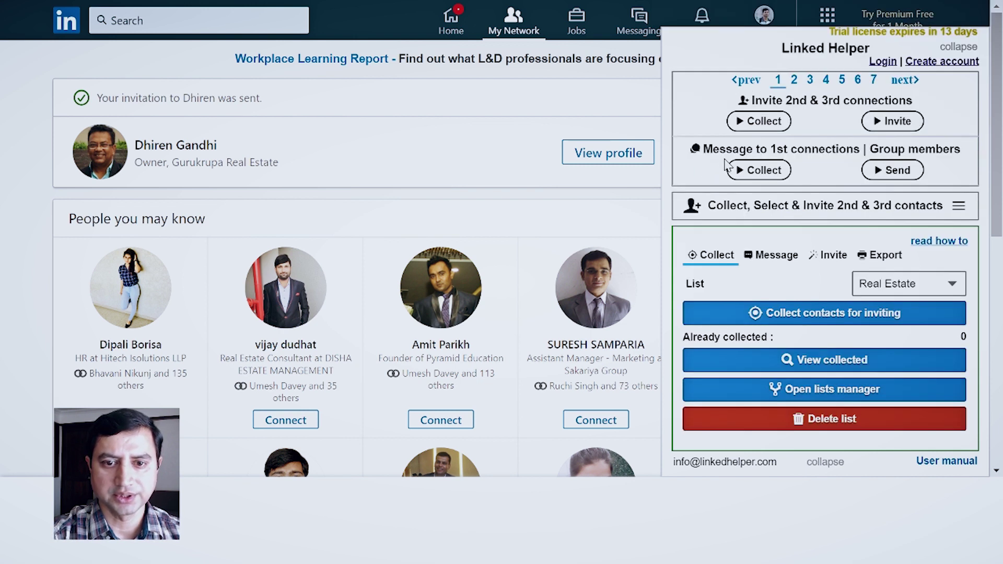
left_click(813, 368)
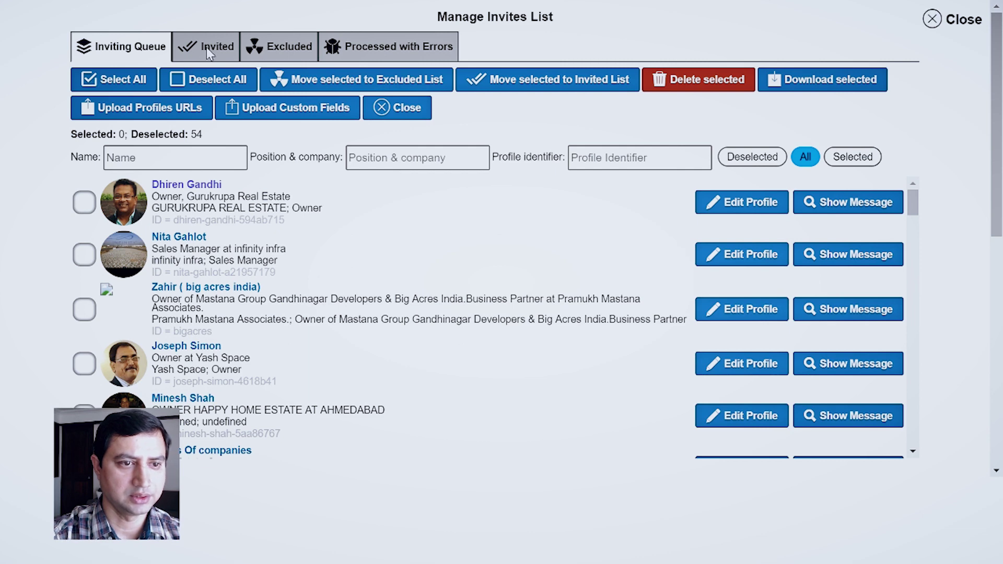
left_click(205, 52)
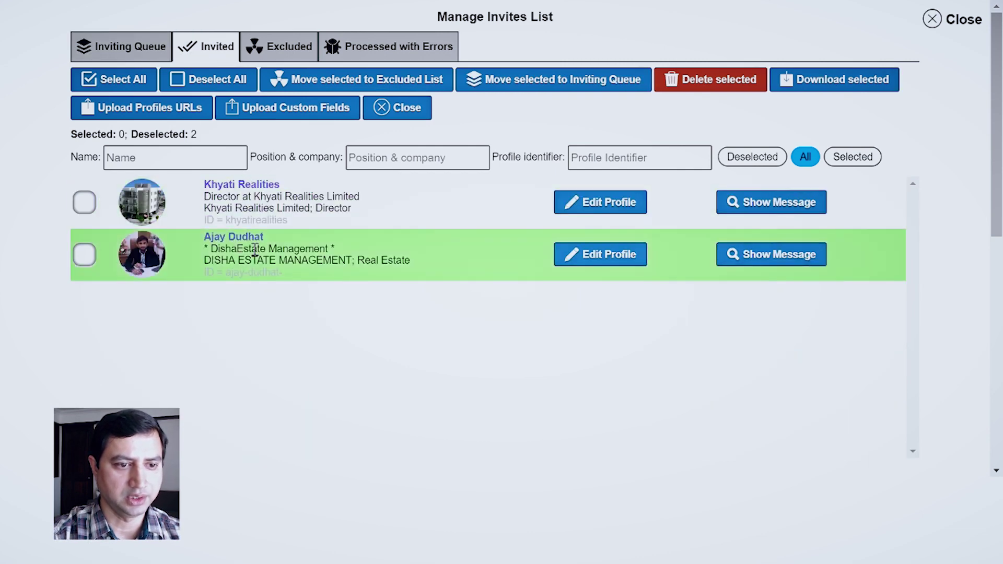
left_click(281, 54)
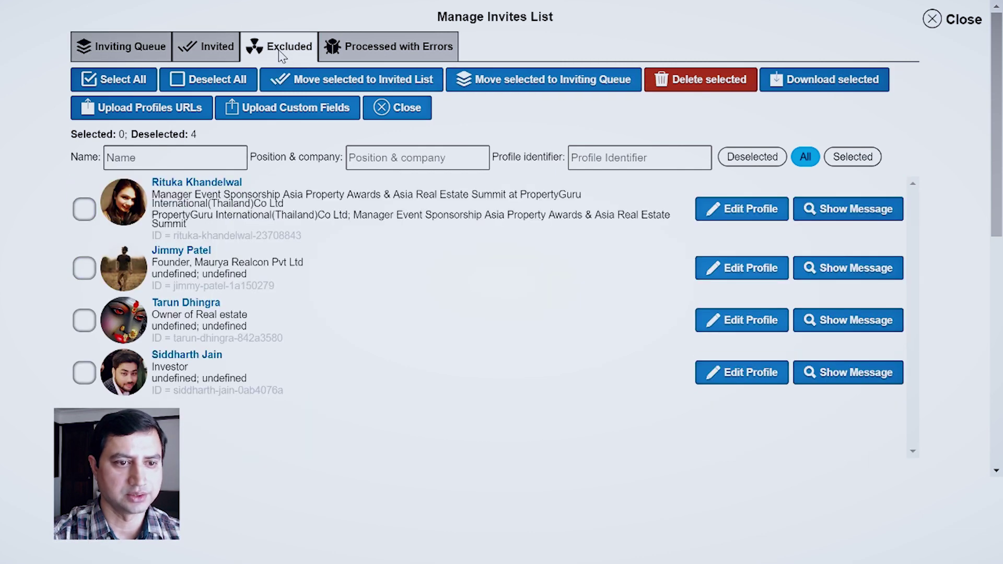
left_click(114, 50)
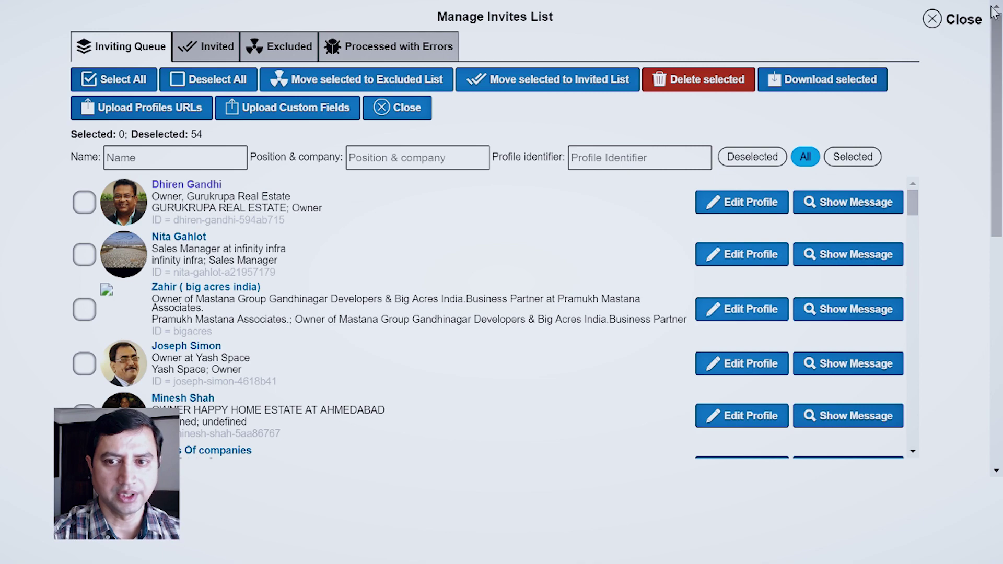
left_click(960, 24)
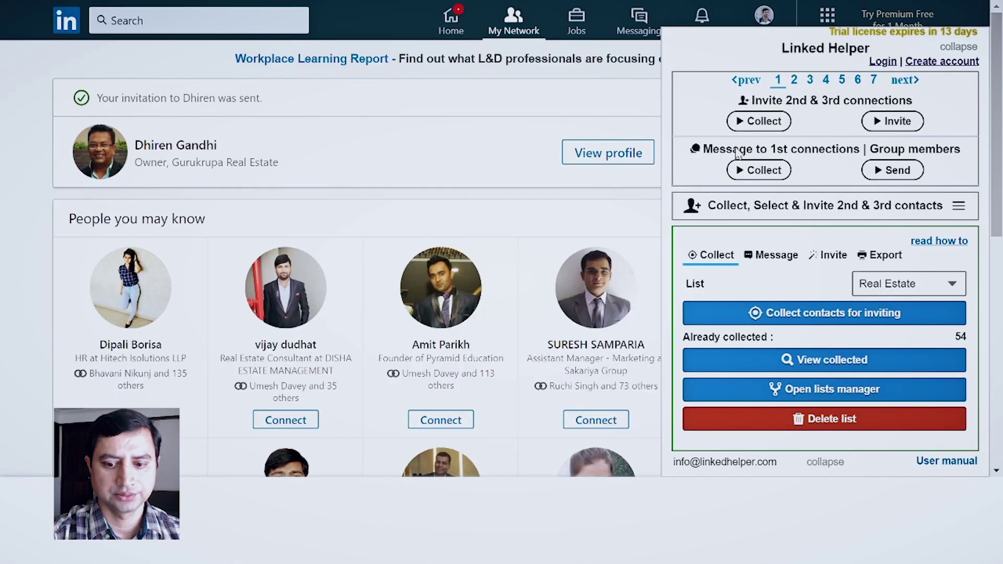